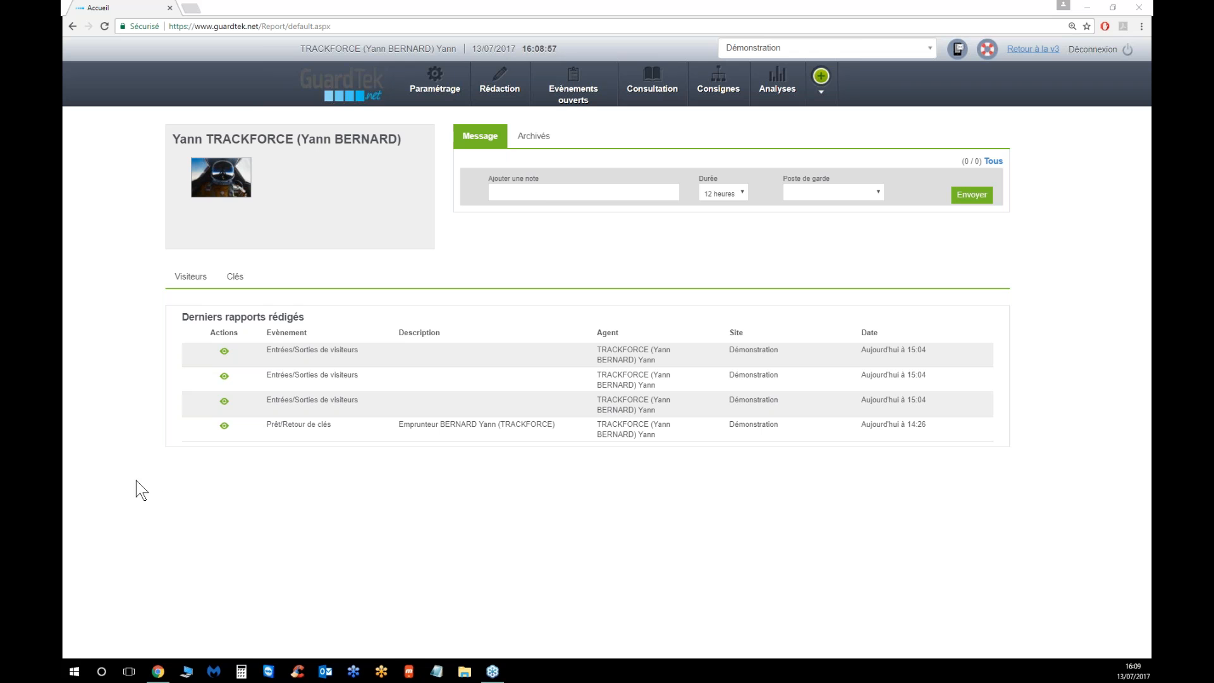
# Step: Go to Paramétrage's Gestion des Visiteurs page, which shows an empty visitor-type list
pyautogui.moveTo(434, 77)
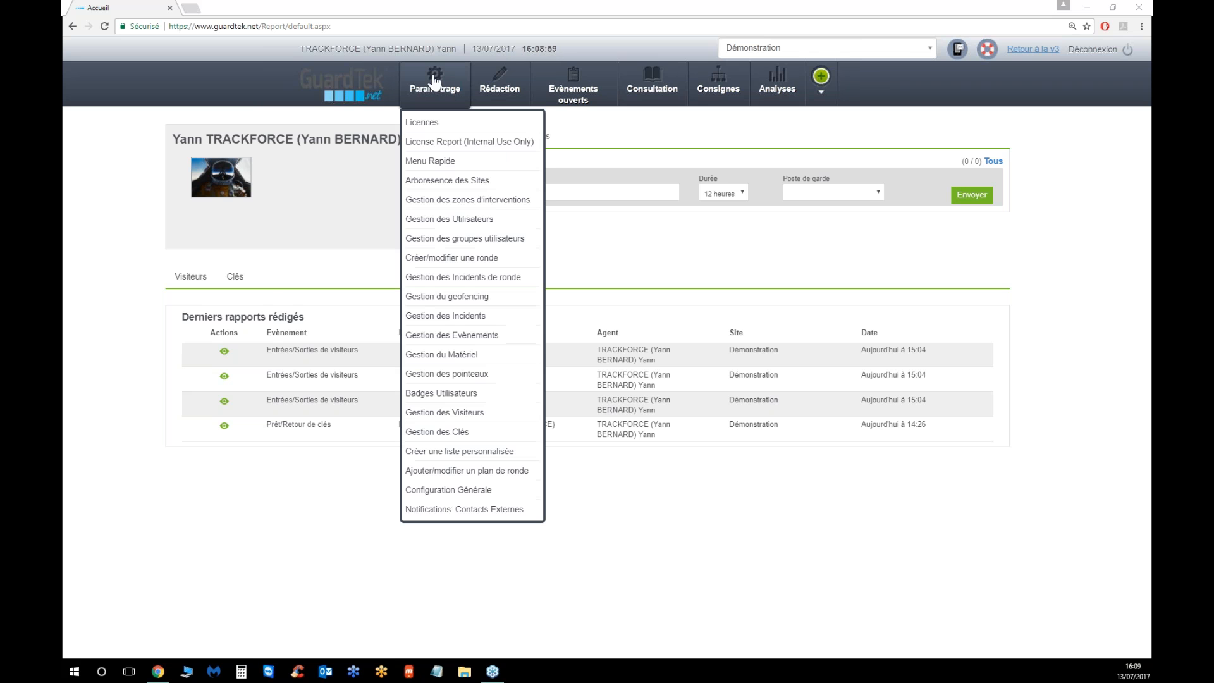
pyautogui.click(424, 414)
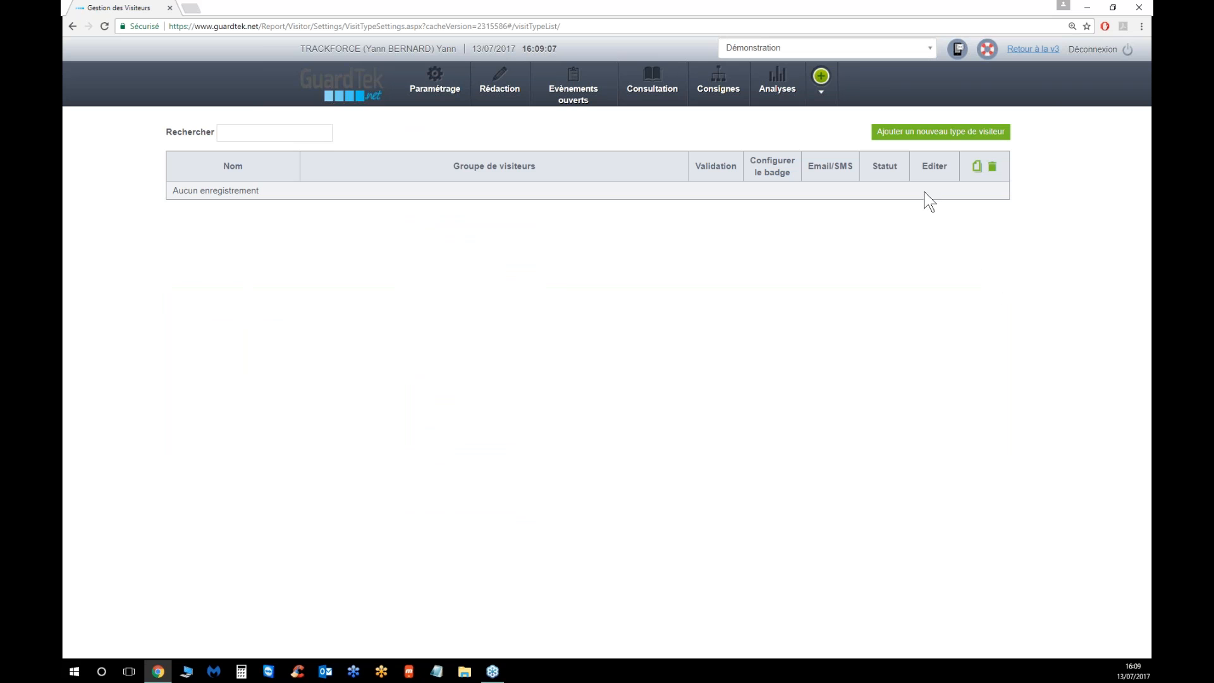
# Step: Create a visitor type named 'Prestataire', set Groupe de visiteurs to Oui, and show advanced options
pyautogui.click(927, 133)
pyautogui.click(941, 131)
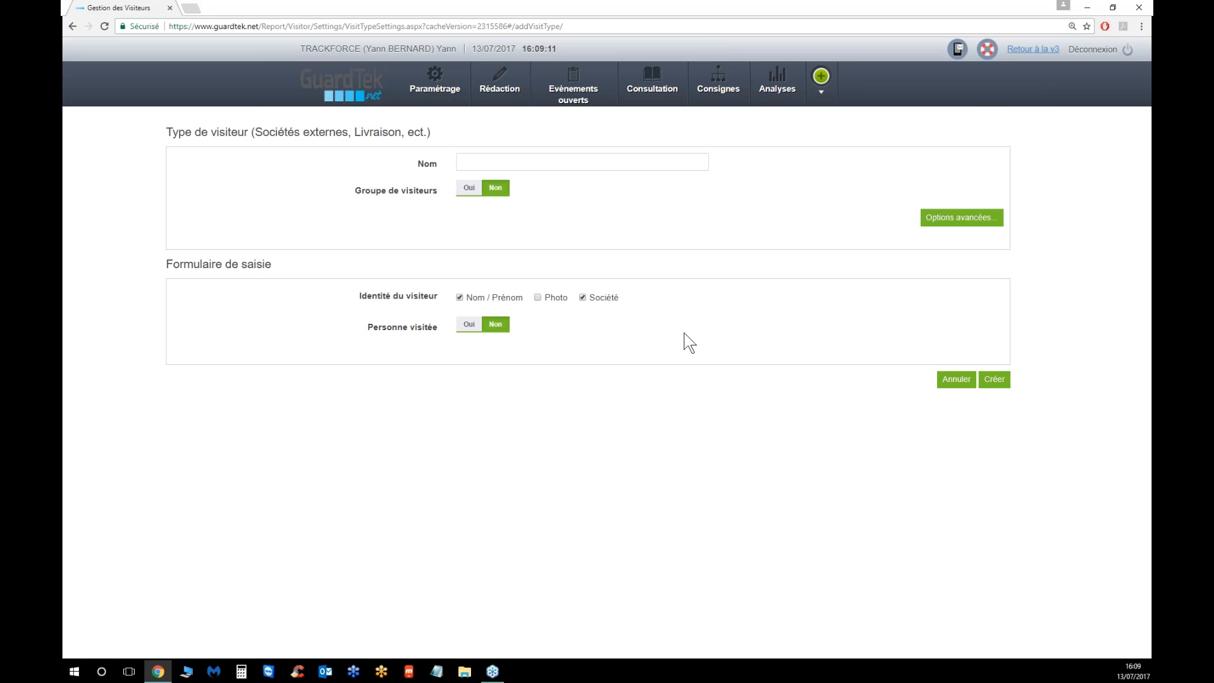
pyautogui.click(502, 164)
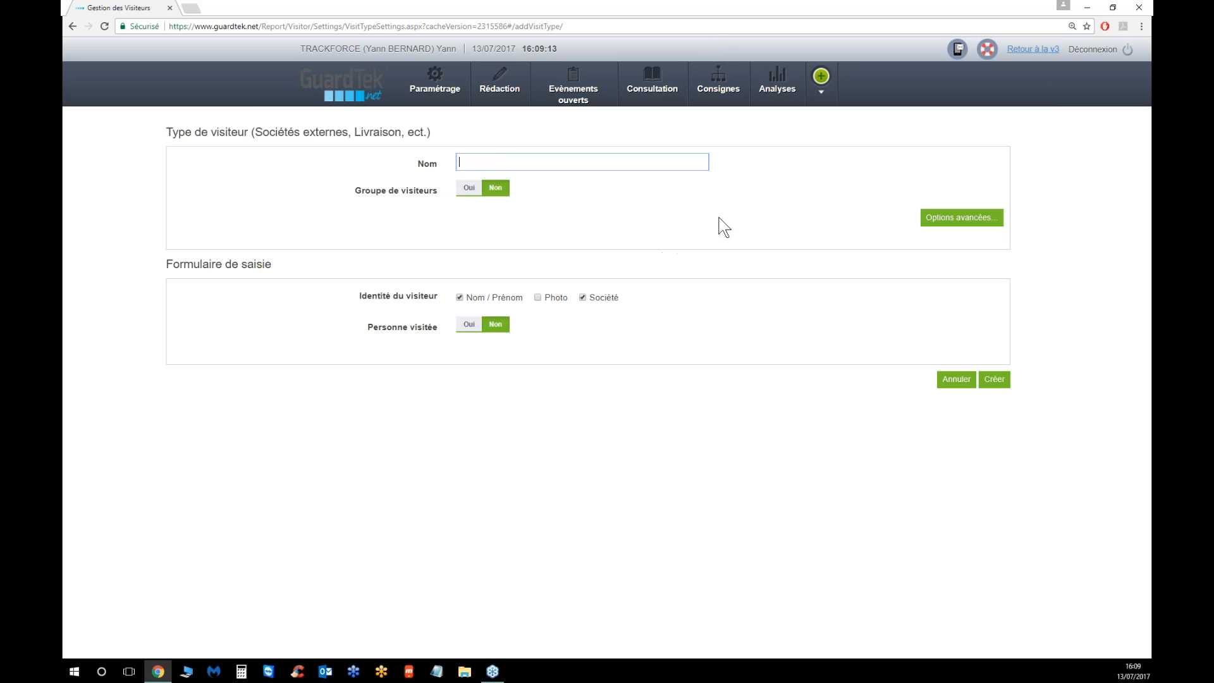
pyautogui.write('P')
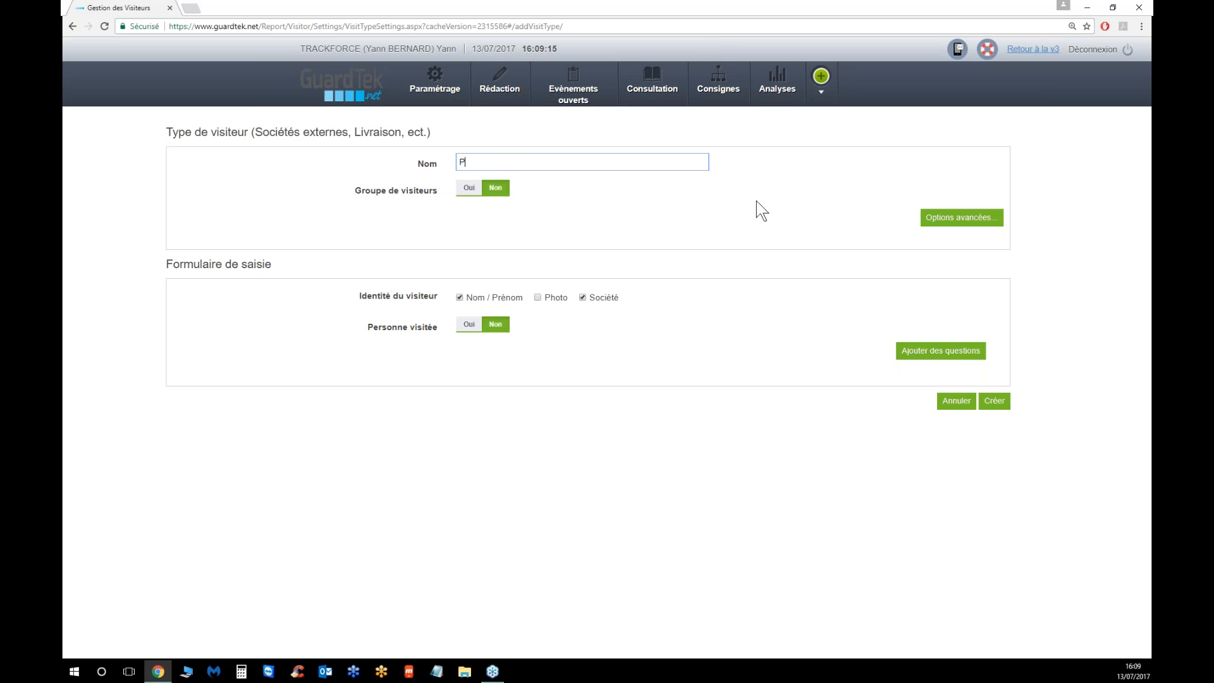
pyautogui.write('restataire')
pyautogui.click(468, 189)
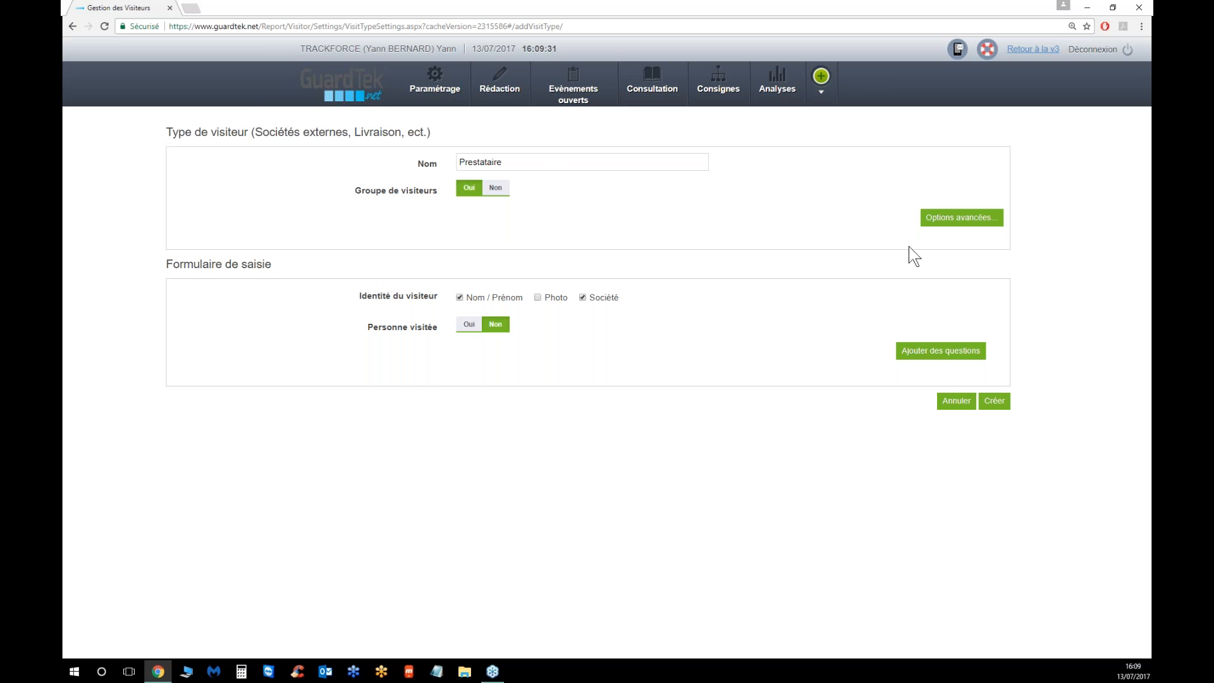
pyautogui.click(947, 222)
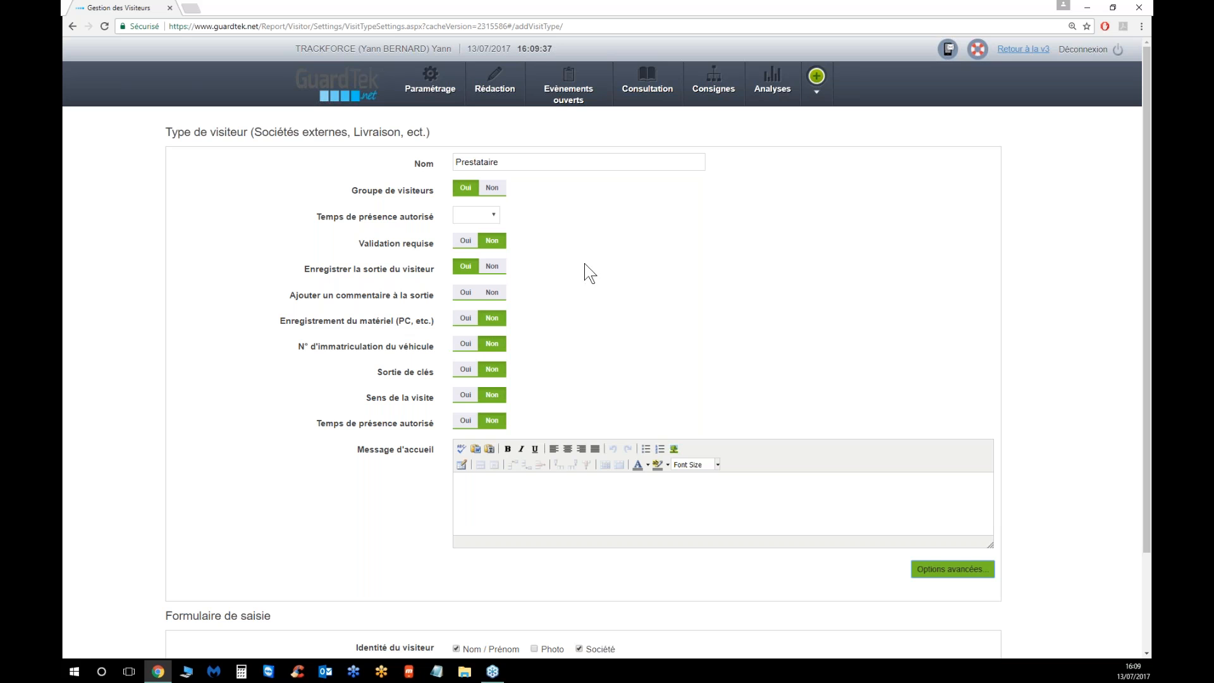
# Step: Set Temps de présence autorisé to 1 h, leaving visitor validation off
pyautogui.click(476, 218)
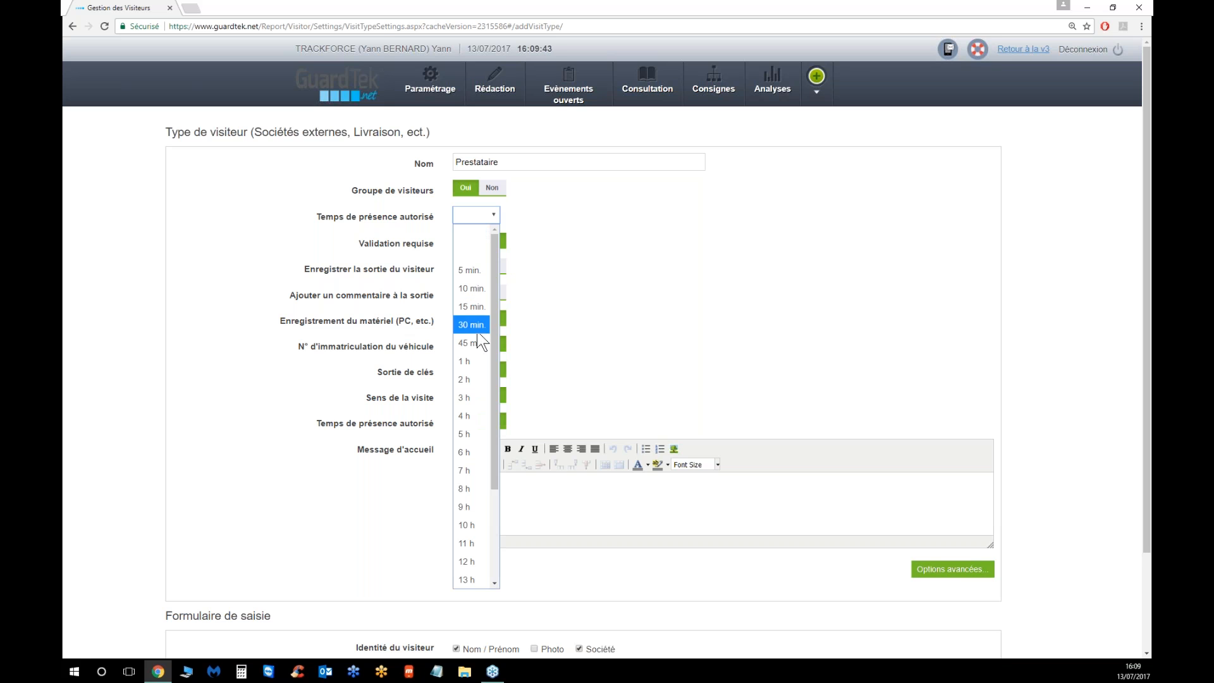
pyautogui.click(466, 361)
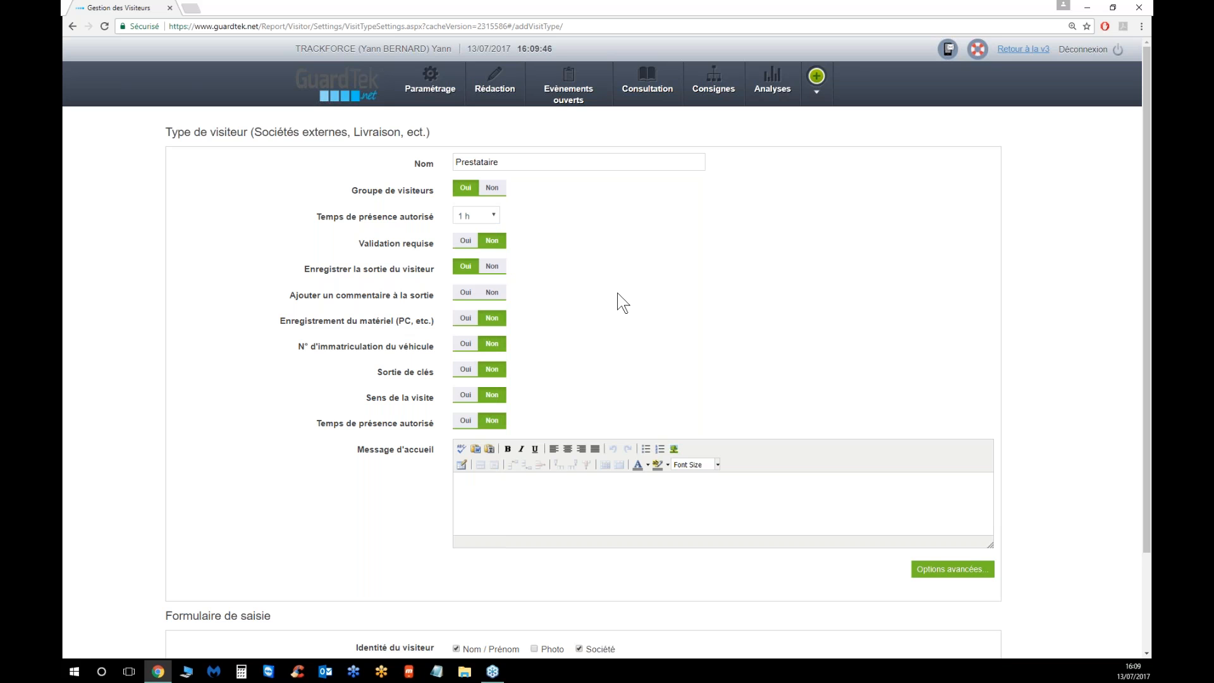
pyautogui.click(463, 244)
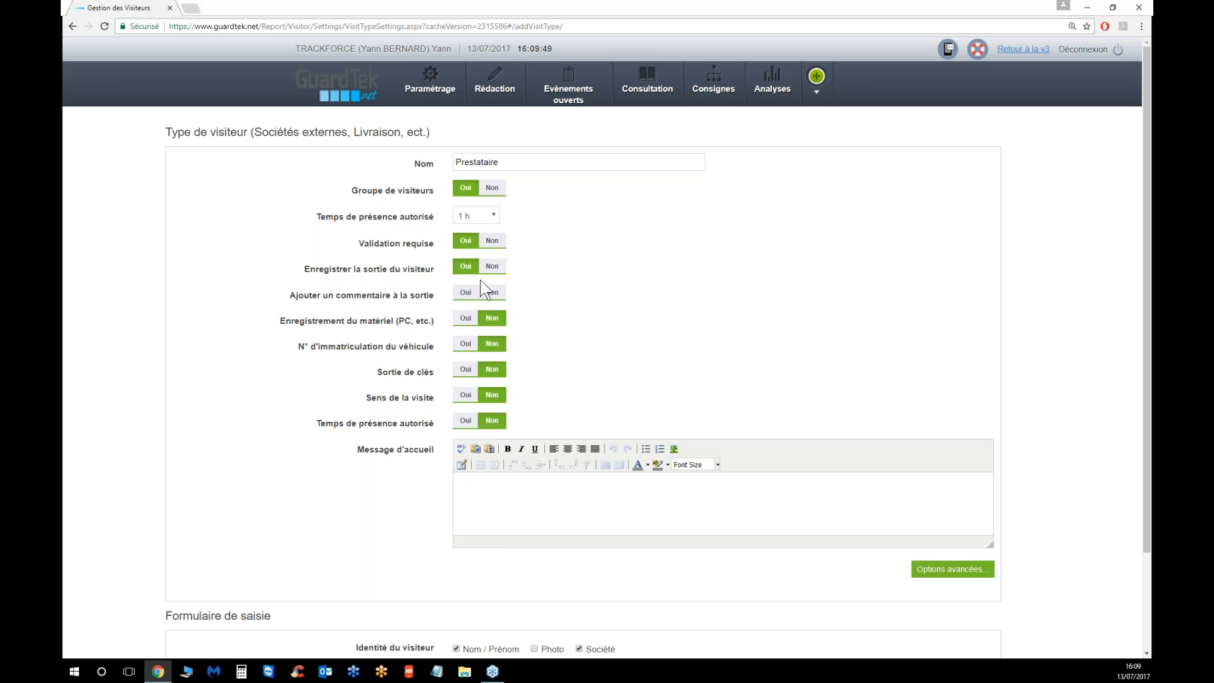
pyautogui.click(492, 241)
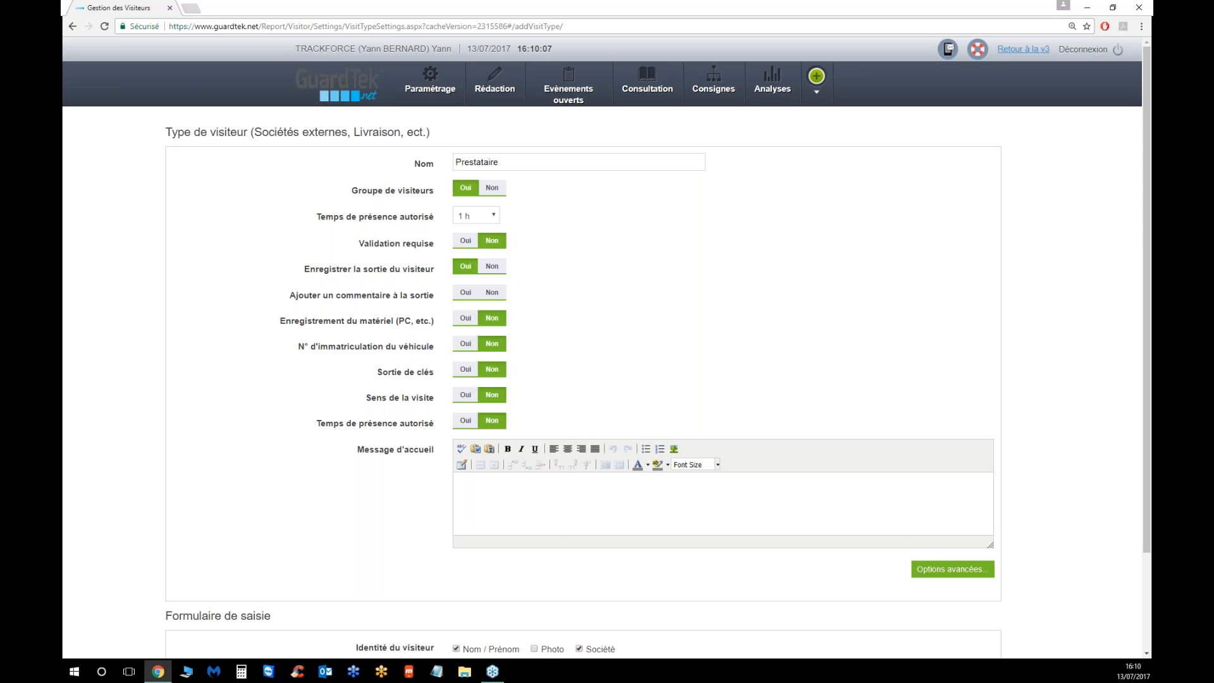
# Step: Enable exit recording with exit comment, equipment registration and vehicle plate numbers
pyautogui.click(494, 267)
pyautogui.click(468, 267)
pyautogui.click(492, 267)
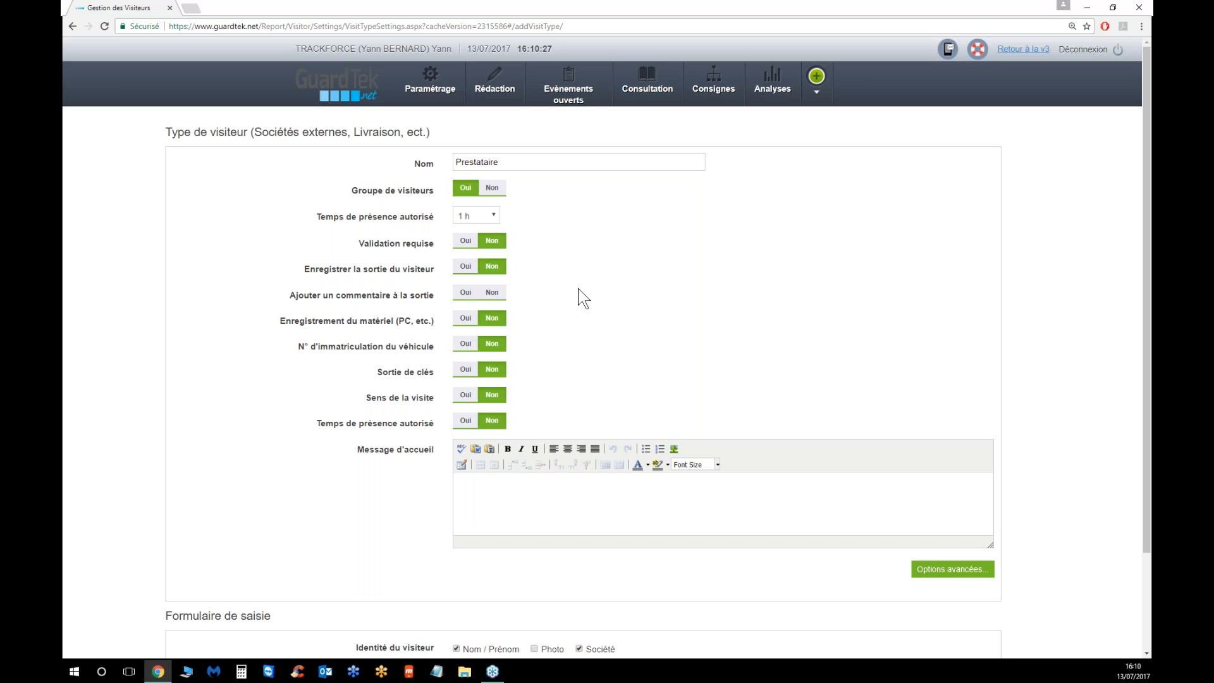
pyautogui.click(462, 268)
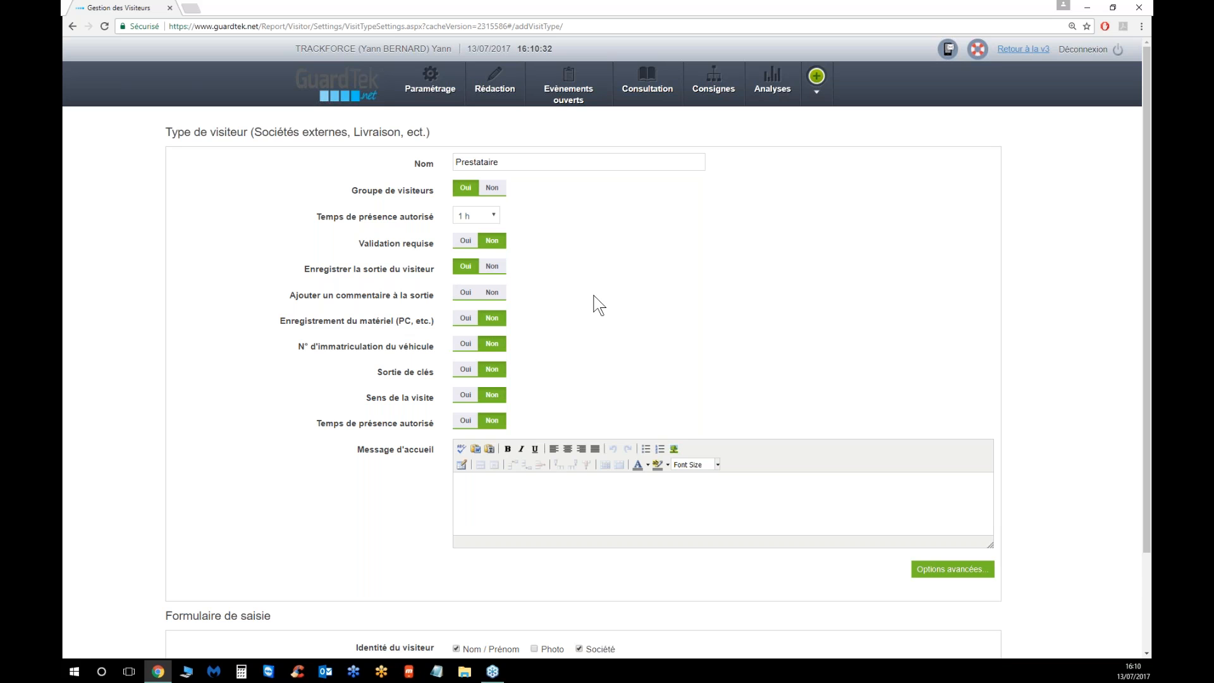
pyautogui.click(465, 292)
pyautogui.click(465, 318)
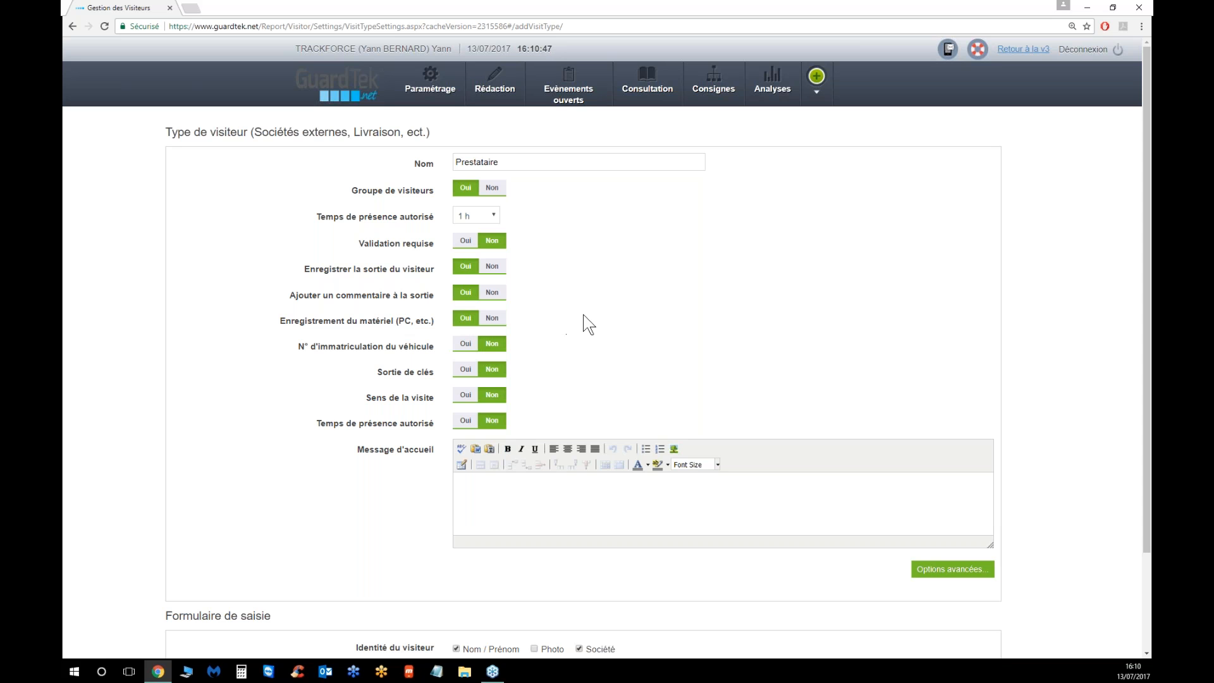
pyautogui.click(461, 346)
# Step: Turn vehicle plates off, enable key checkout and presence time, leaving visit direction off
pyautogui.scroll(-1, 601, 345)
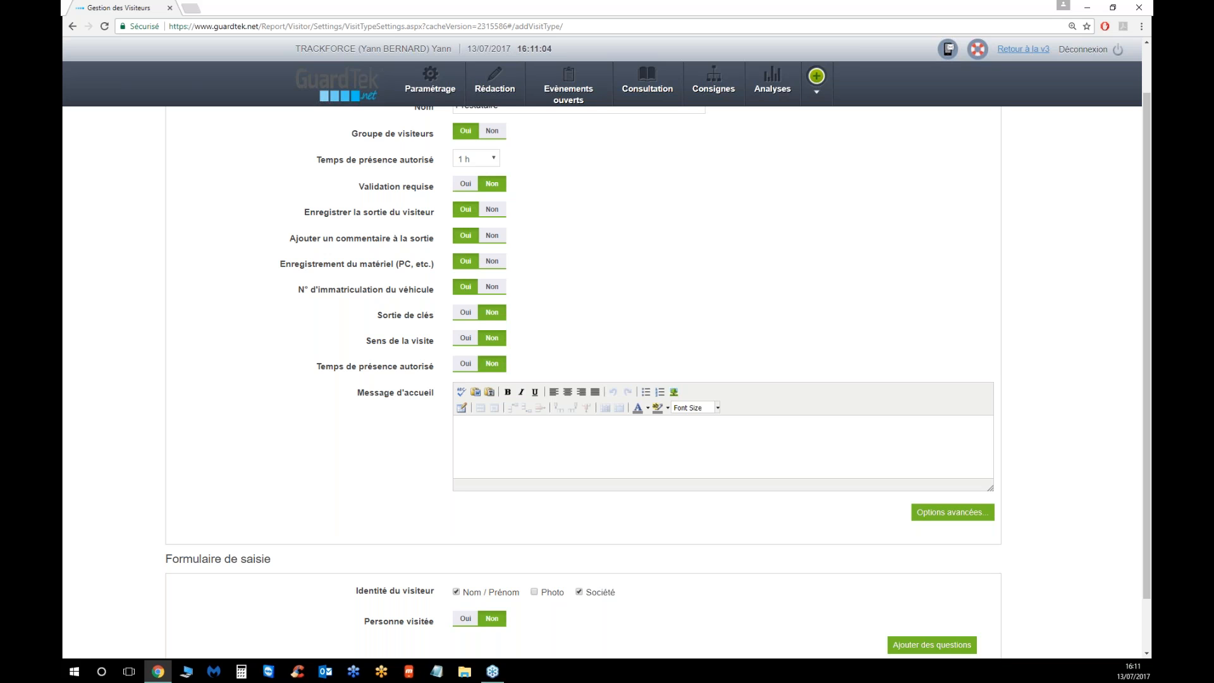
pyautogui.click(489, 288)
pyautogui.scroll(-1, 584, 297)
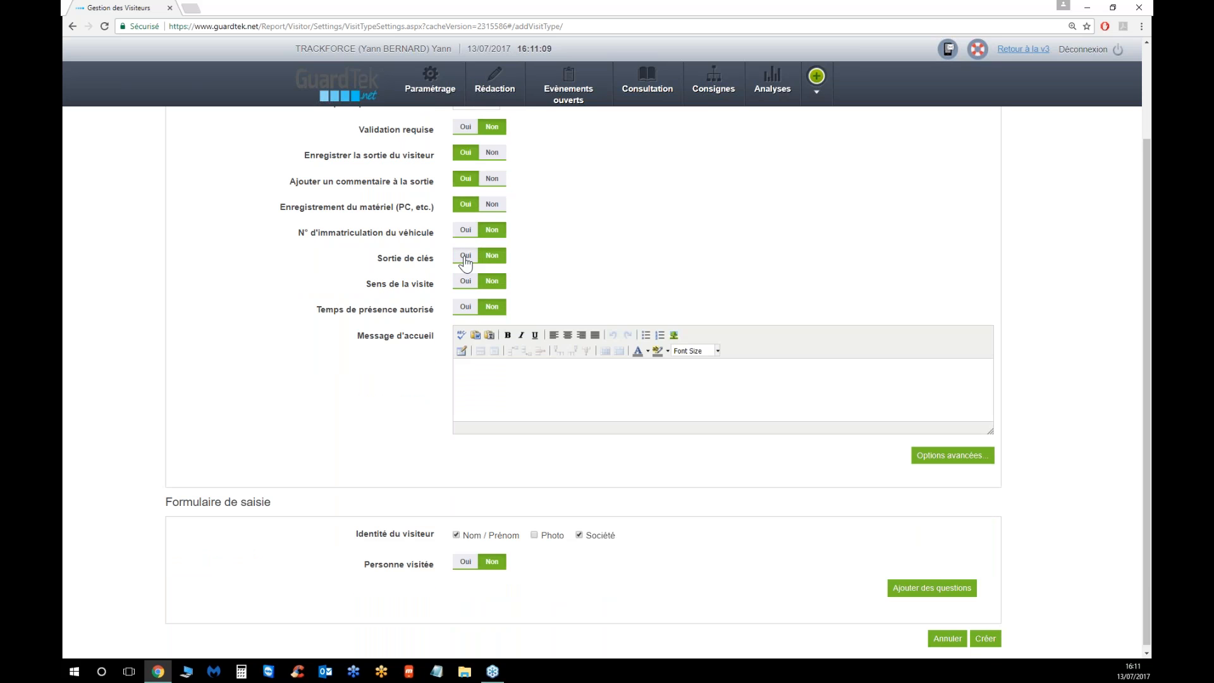
pyautogui.click(466, 257)
pyautogui.click(467, 282)
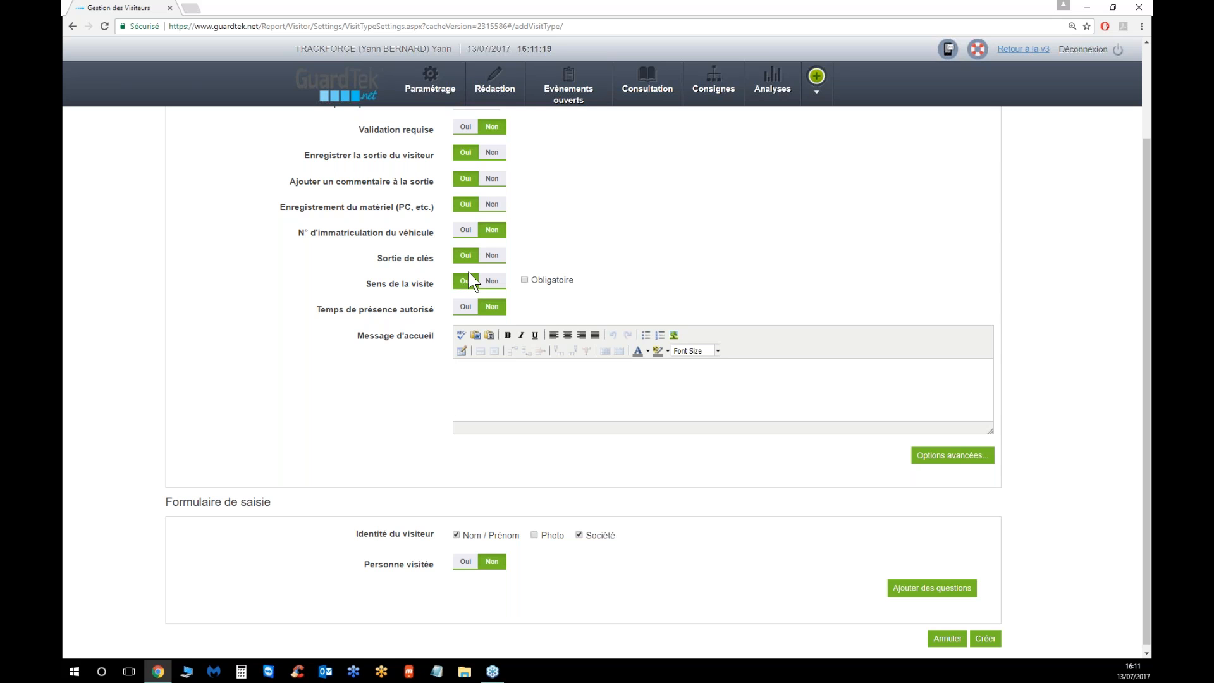
pyautogui.click(491, 282)
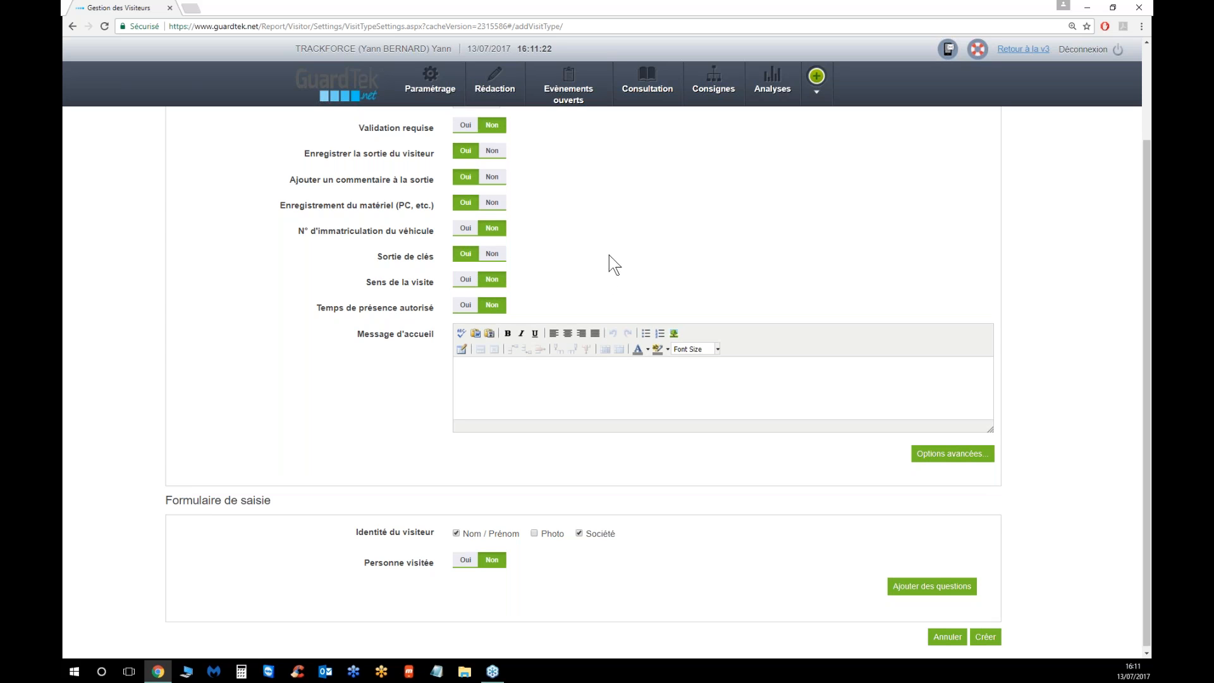
pyautogui.click(476, 308)
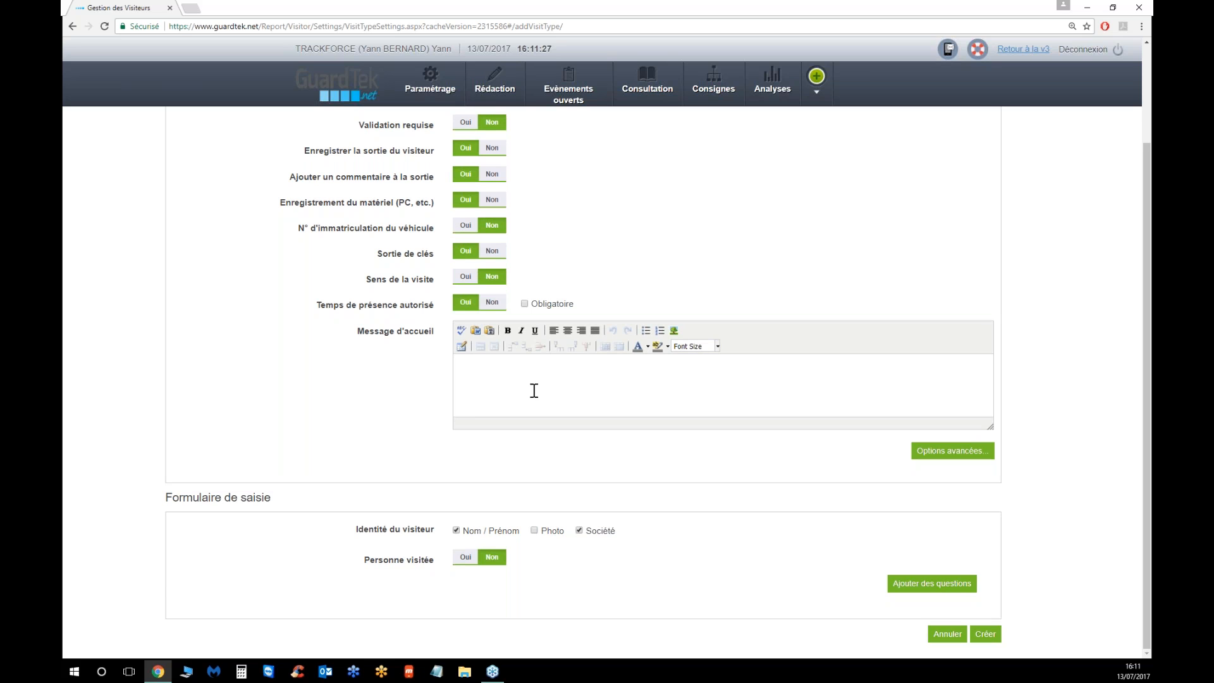
# Step: Add the welcome message 'Bienvenue' and make the visited person mandatory
pyautogui.click(500, 366)
pyautogui.write('Bienvenue')
pyautogui.click(466, 556)
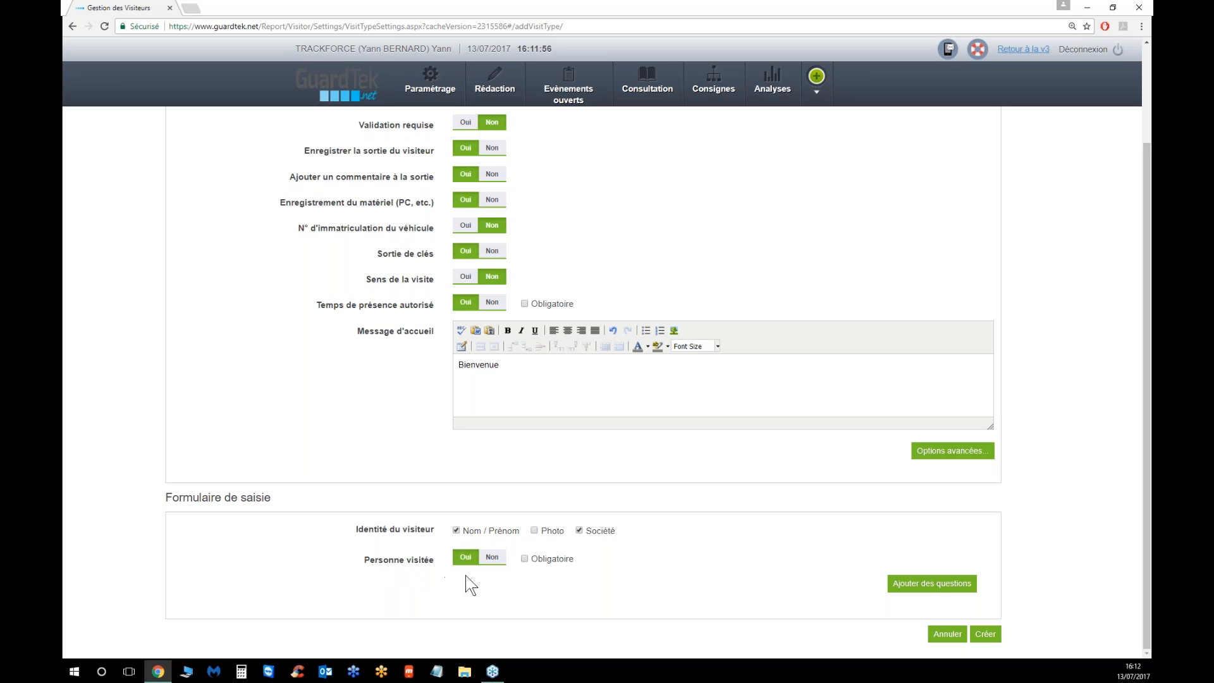
pyautogui.click(525, 559)
# Step: Add a custom information group named Badge
pyautogui.click(910, 593)
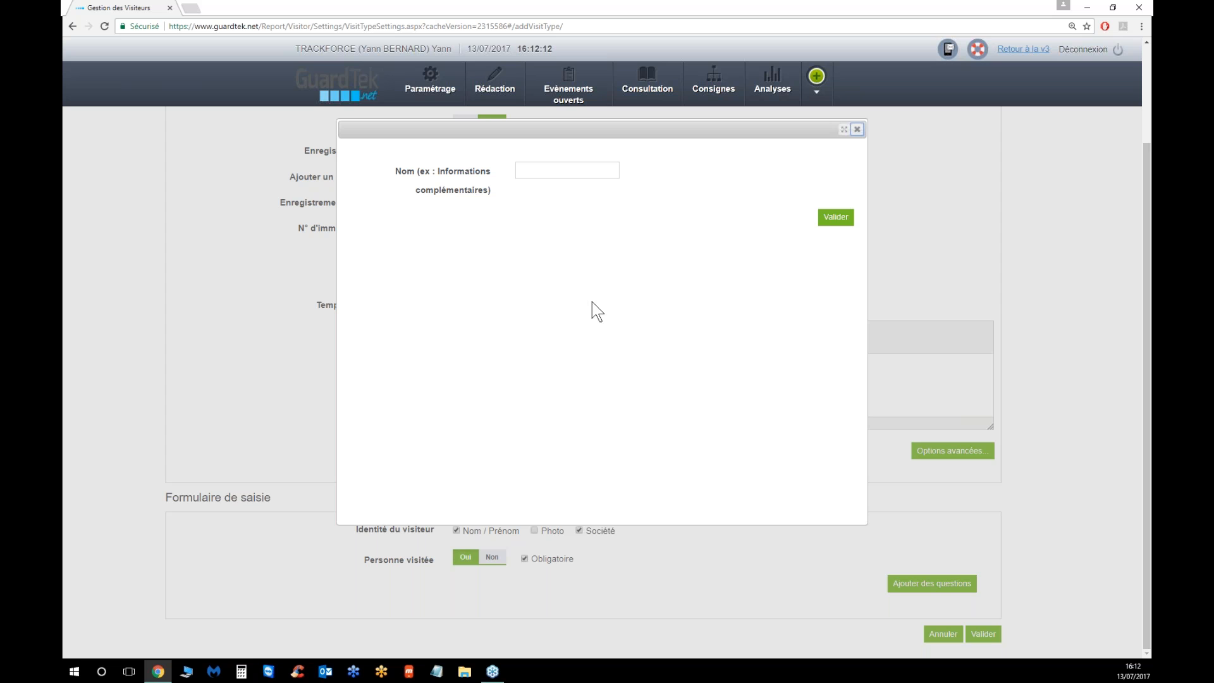
pyautogui.click(567, 171)
pyautogui.write('adge')
pyautogui.click(829, 220)
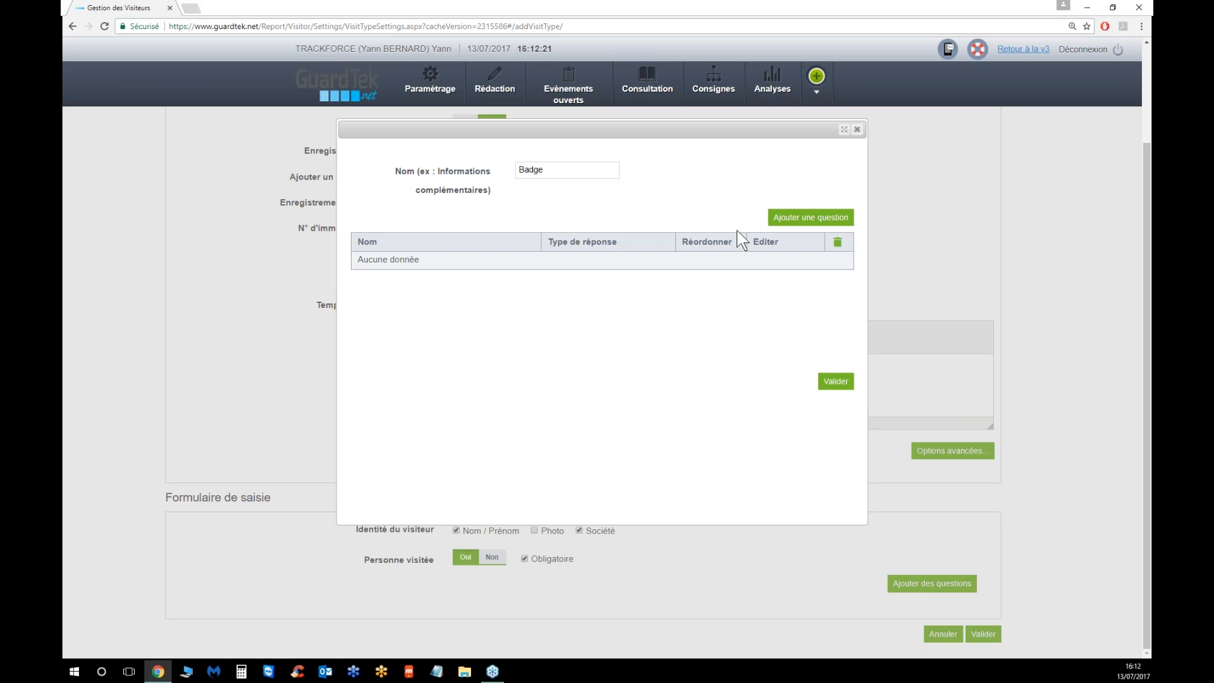
# Step: Add the mandatory single-choice question 'Numéro de badge délivré' with badge numbers 1–10, and confirm the group
pyautogui.click(805, 223)
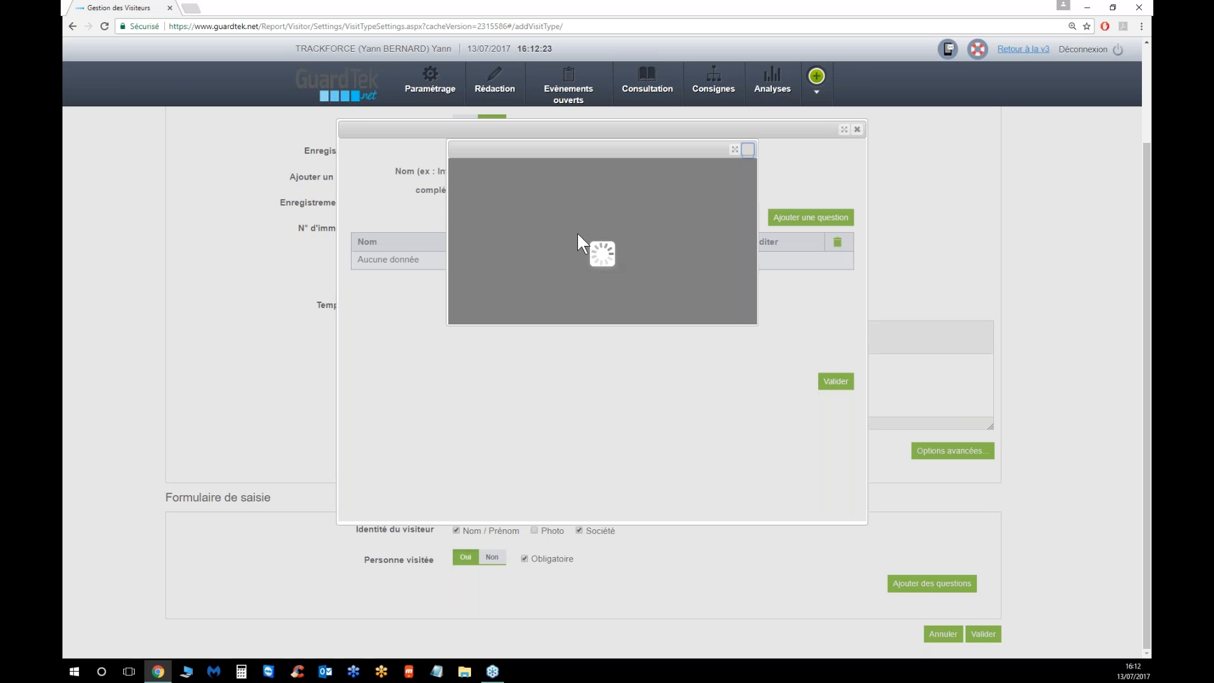
pyautogui.click(582, 193)
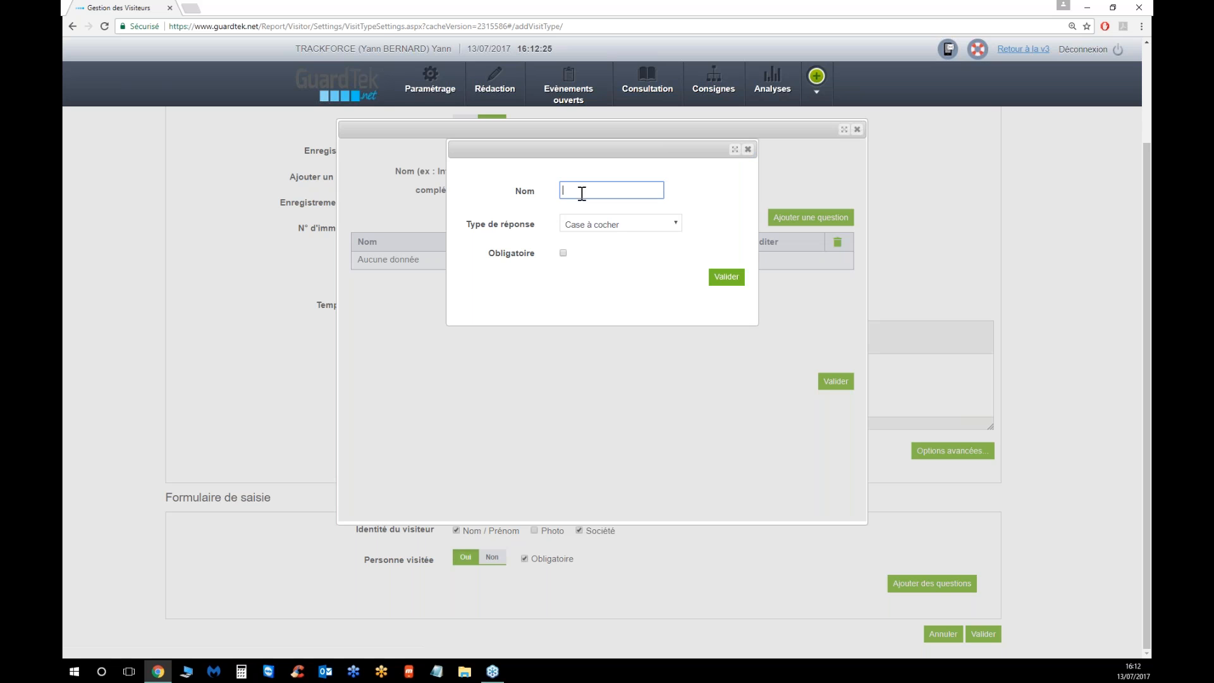
pyautogui.write('Numéro de badge délivré')
pyautogui.click(593, 223)
pyautogui.click(587, 314)
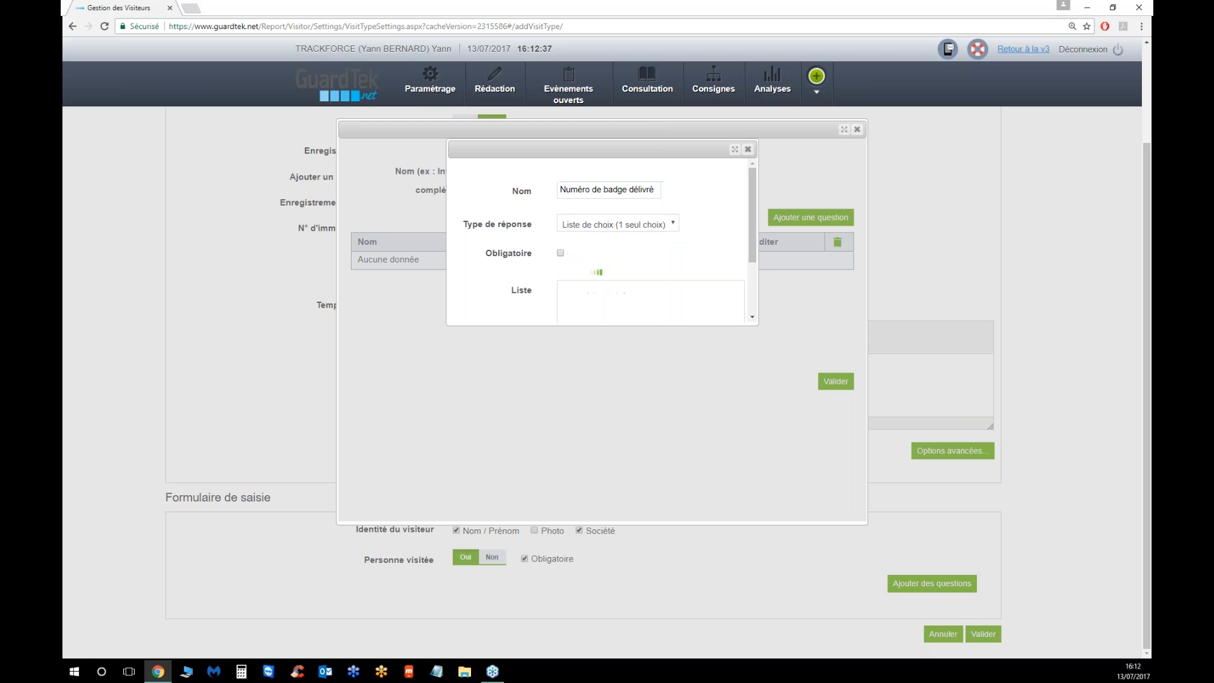
pyautogui.click(560, 253)
pyautogui.click(735, 149)
pyautogui.click(557, 291)
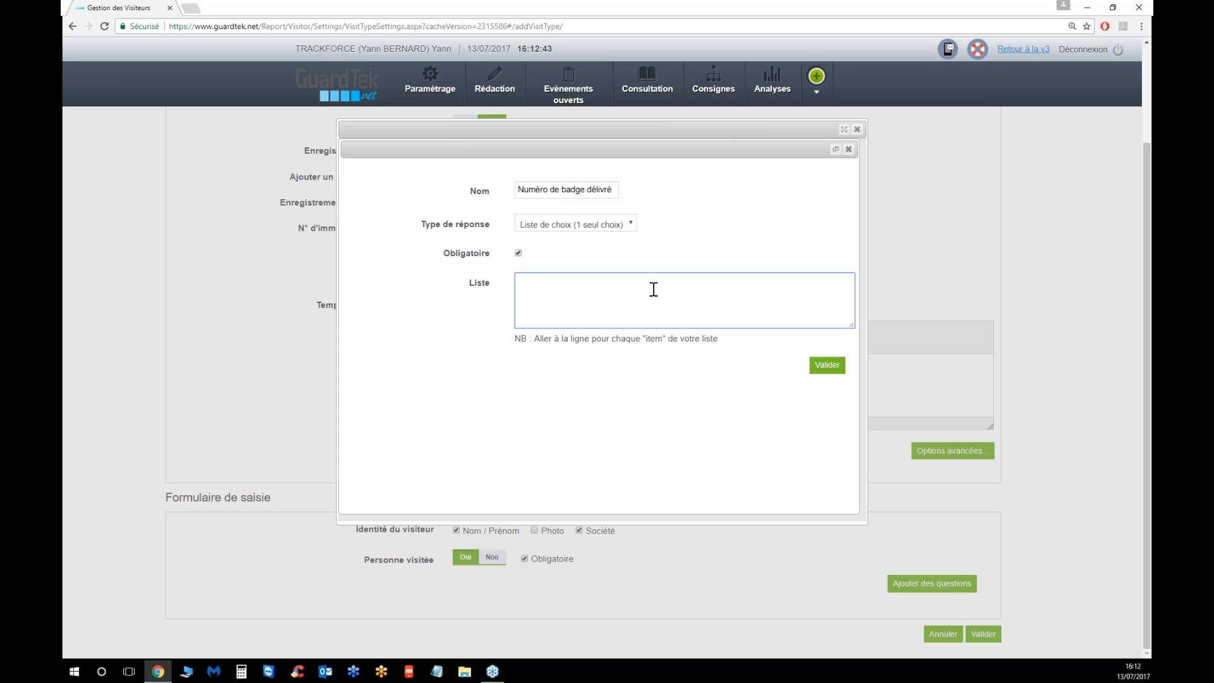
pyautogui.write('1 2 3 4 5 6 7 8 9 ')
pyautogui.write('10')
pyautogui.click(826, 367)
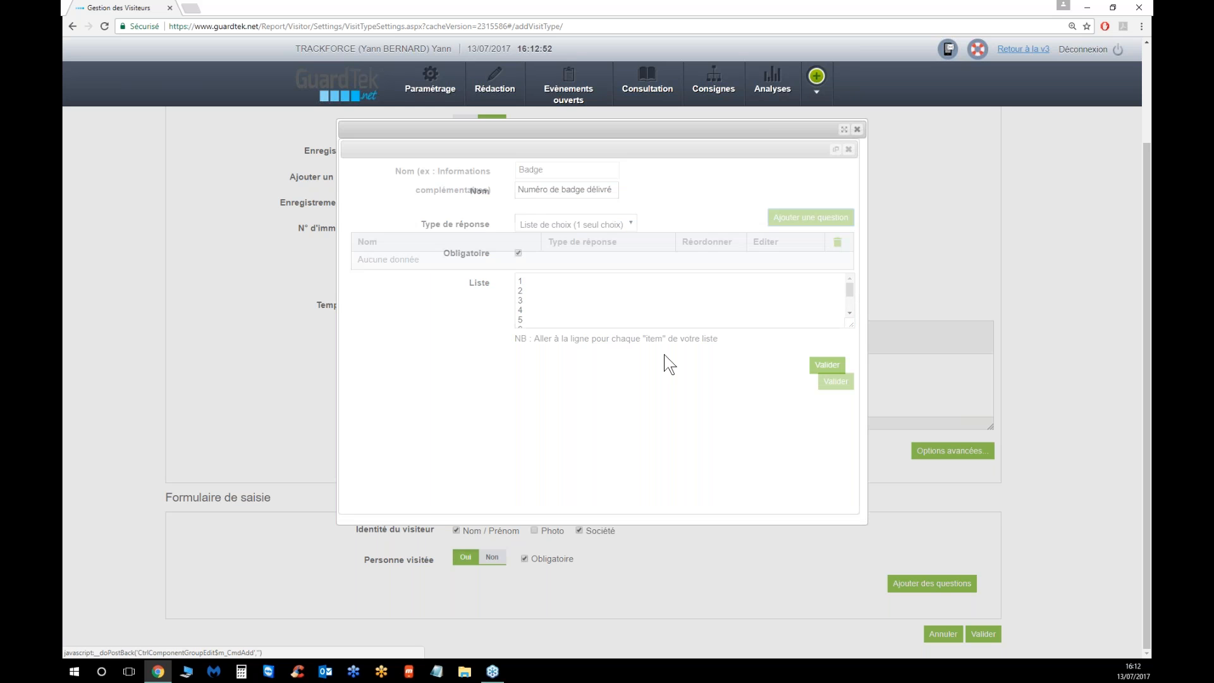
pyautogui.click(837, 380)
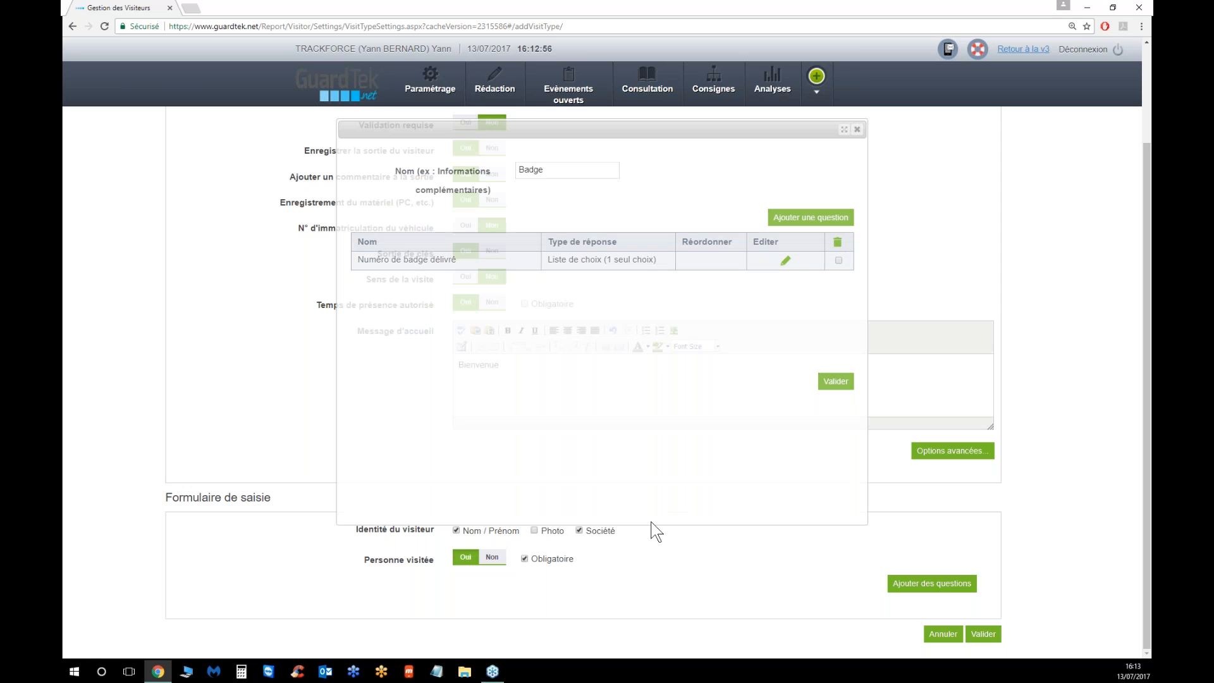
pyautogui.scroll(-1, 700, 500)
# Step: Save Prestataire, then set its agent-interface display to Numéro de badge délivré and save again
pyautogui.click(985, 636)
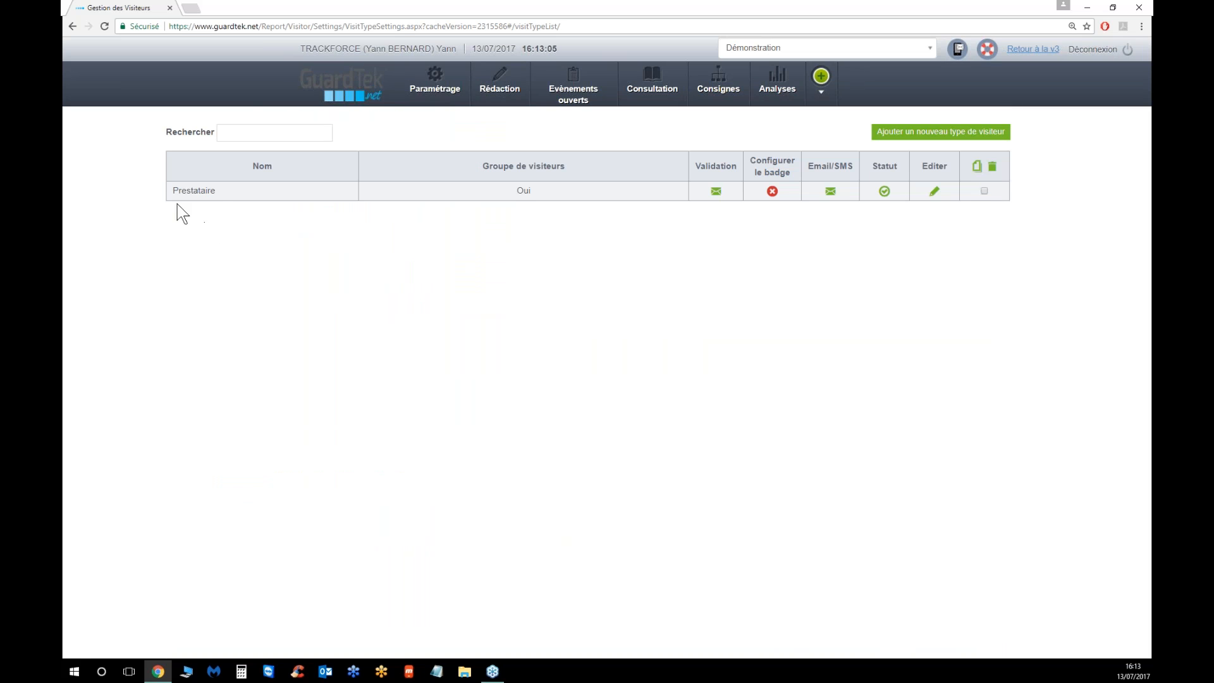
pyautogui.click(935, 191)
pyautogui.scroll(-1, 691, 509)
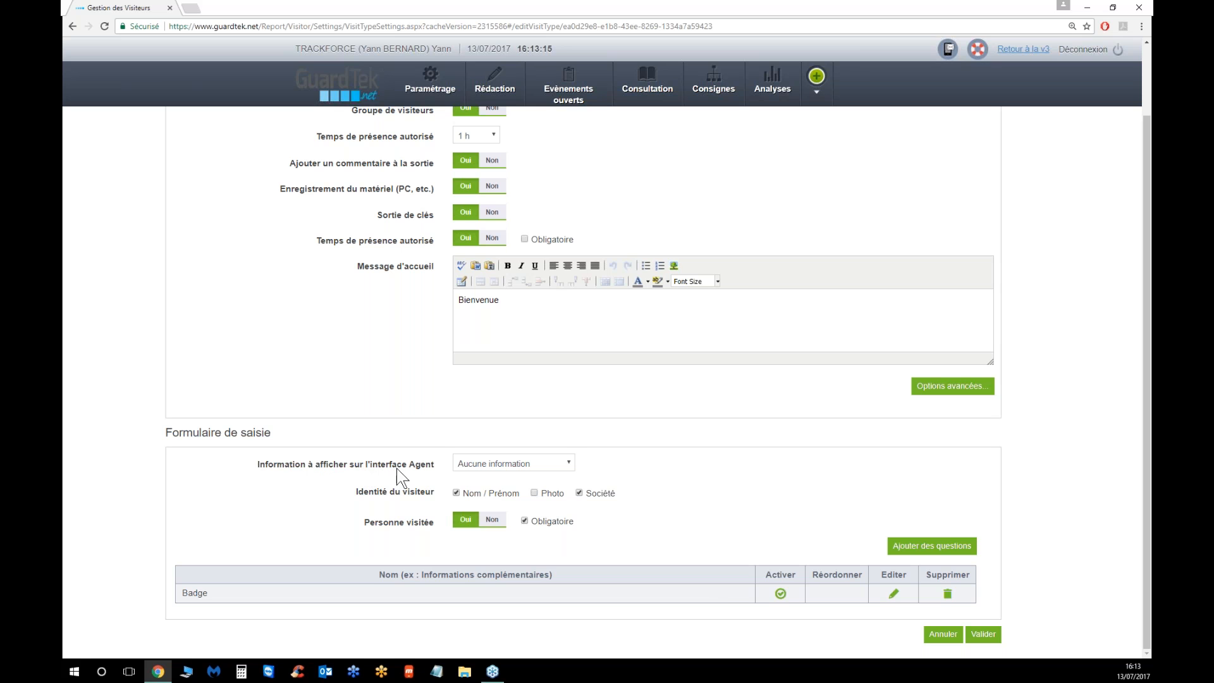
pyautogui.click(517, 464)
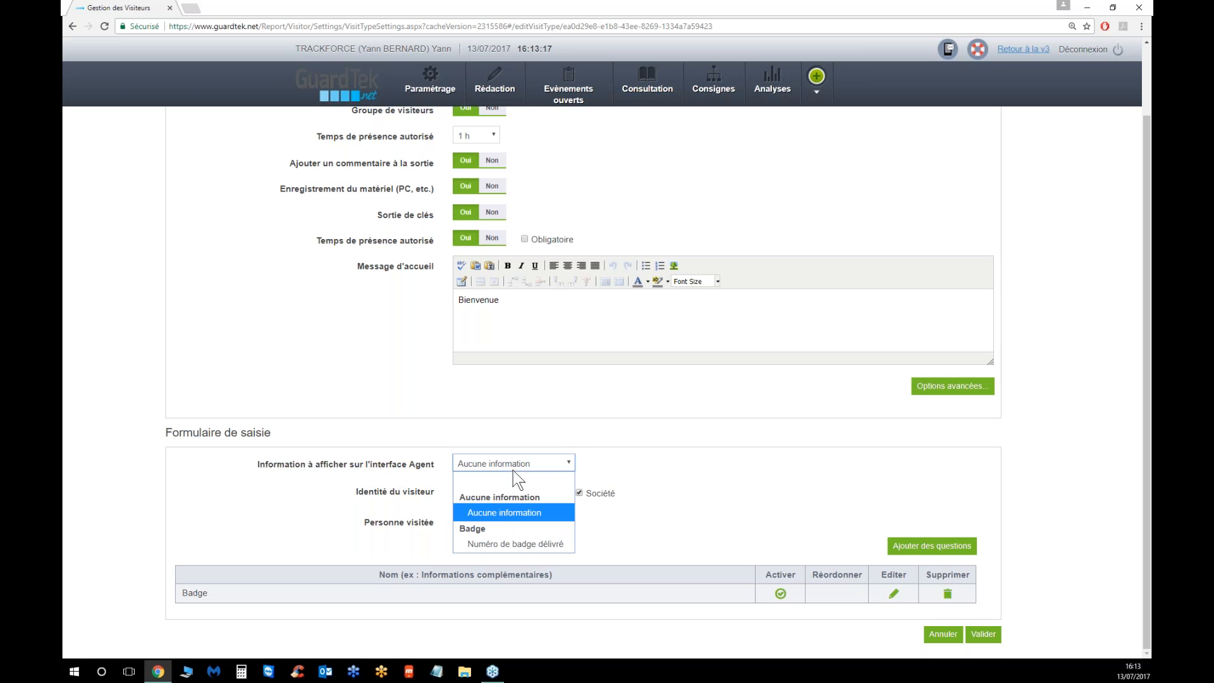
pyautogui.click(520, 545)
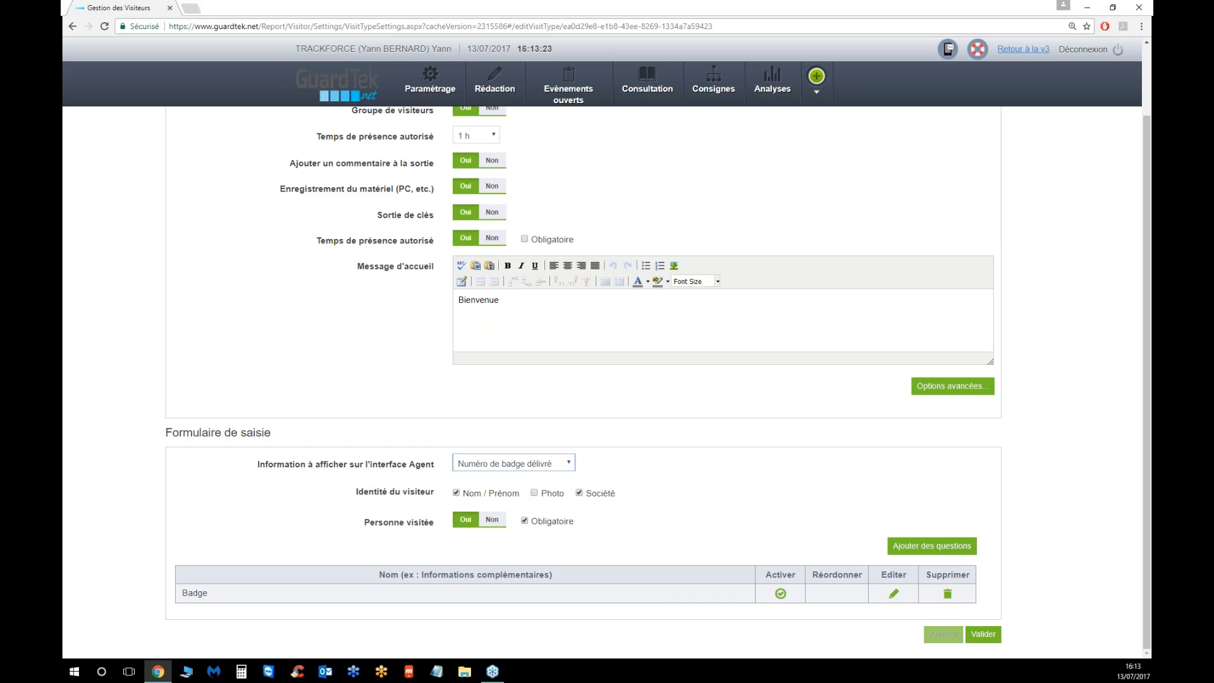
pyautogui.click(983, 634)
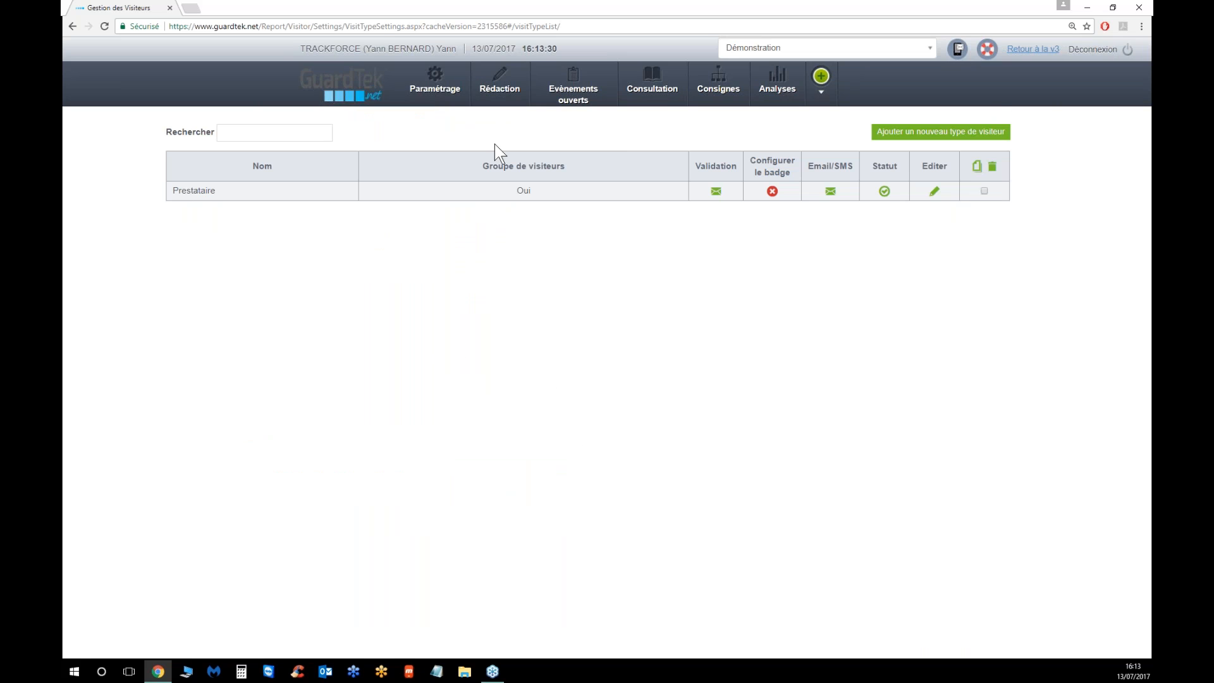
pyautogui.click(496, 85)
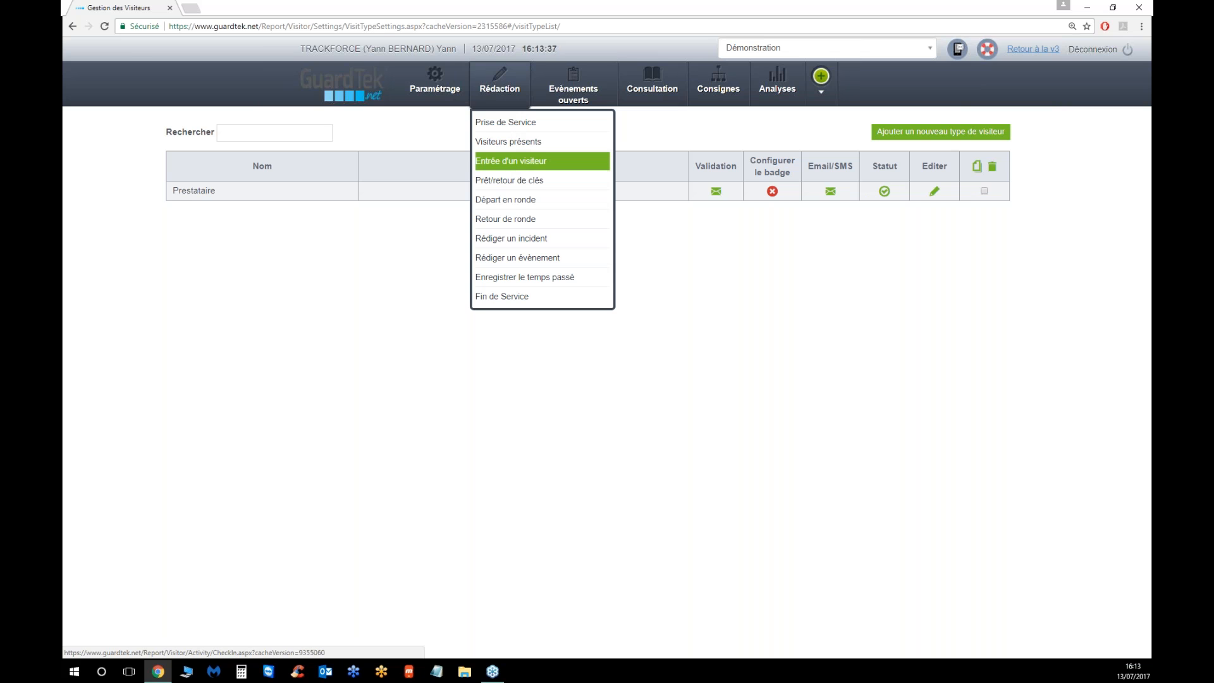
# Step: Start a visitor arrival and enter a new visitor's last name and first name
pyautogui.click(512, 167)
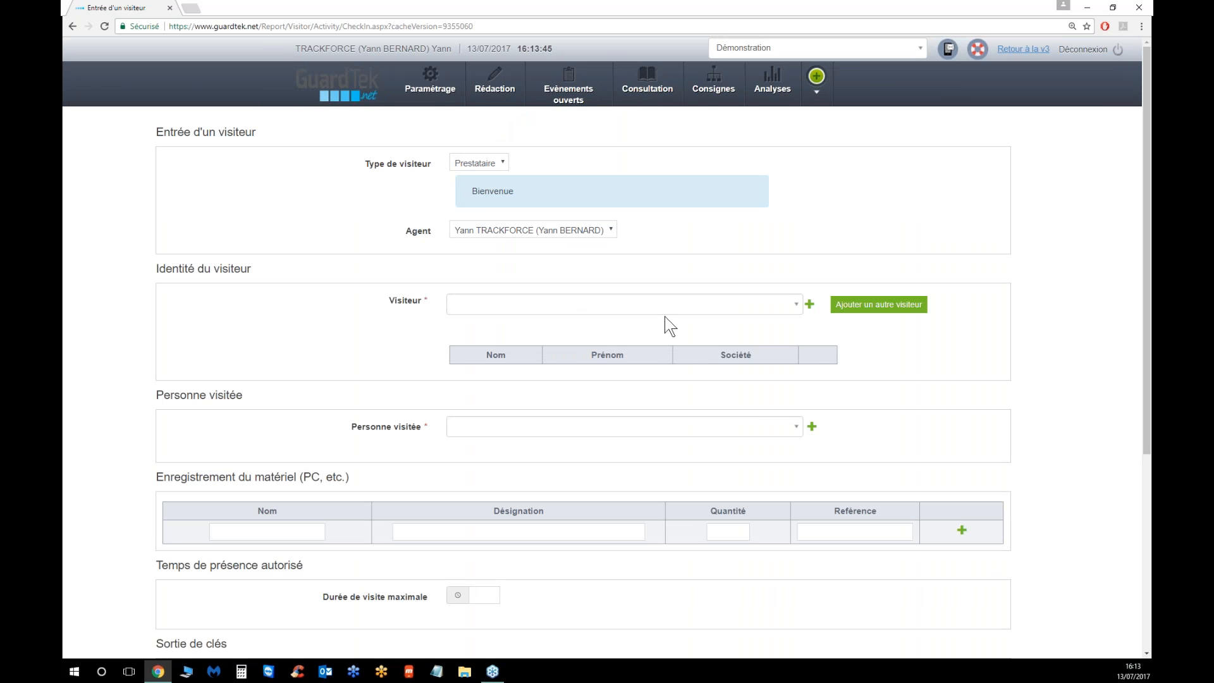
pyautogui.click(666, 312)
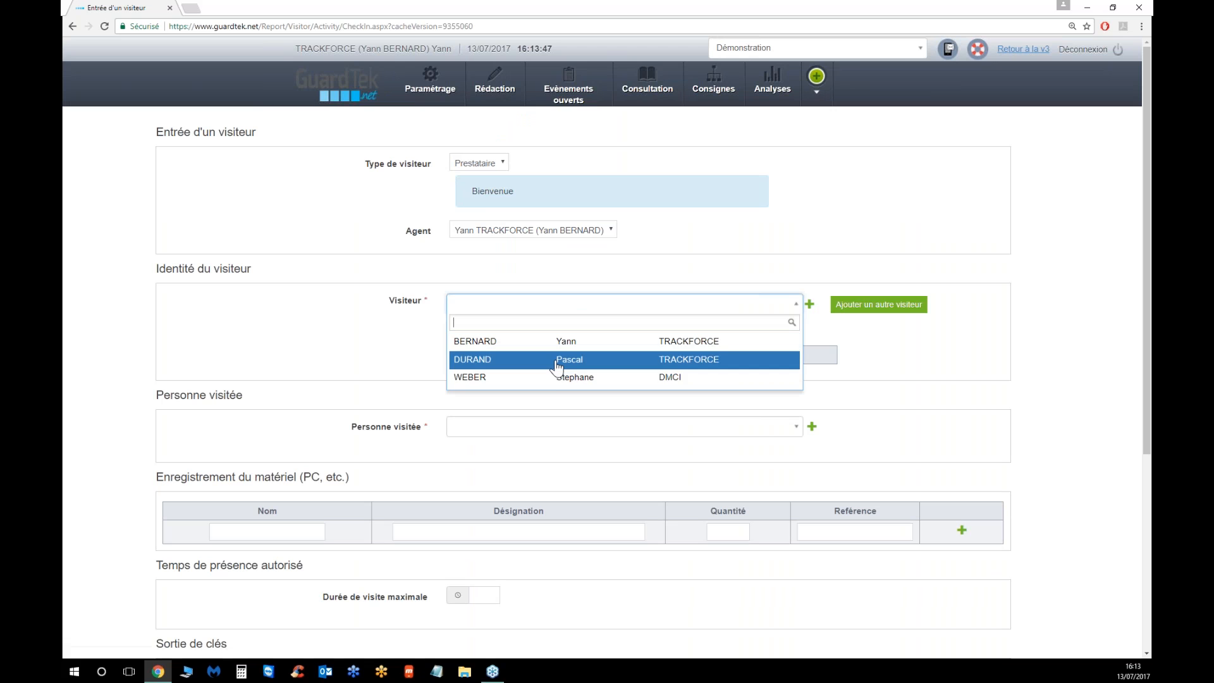
pyautogui.click(832, 344)
pyautogui.click(809, 304)
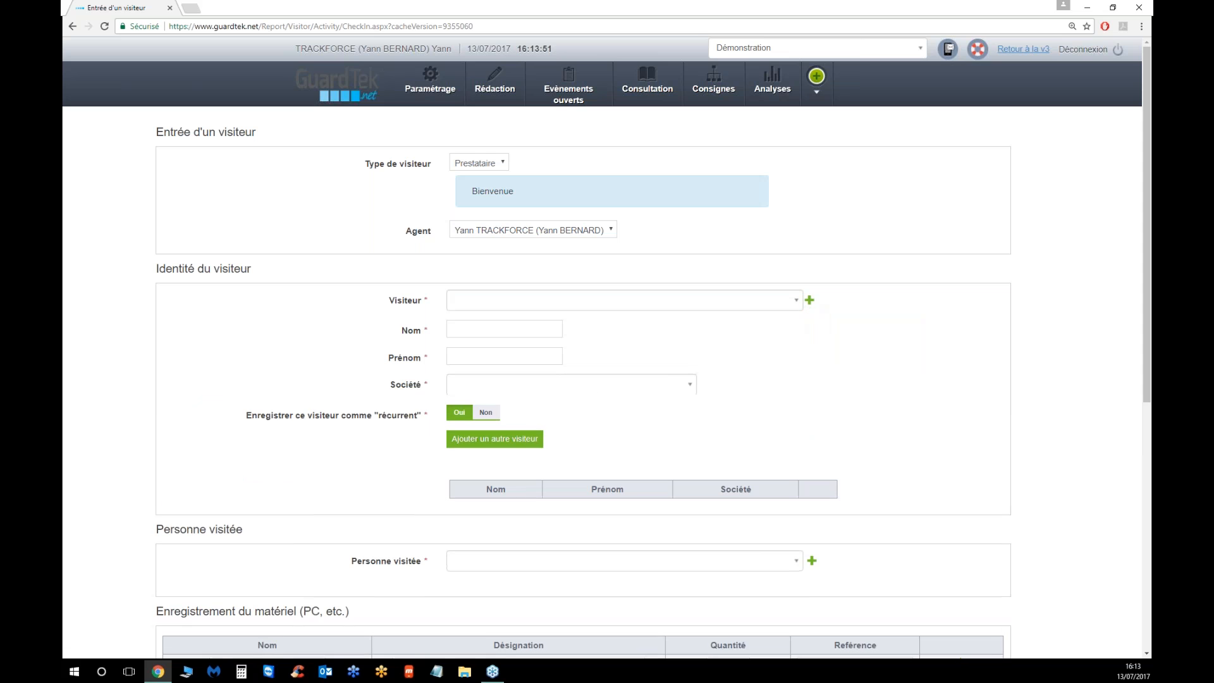
pyautogui.click(488, 332)
pyautogui.write('PIERRE')
pyautogui.click(468, 353)
pyautogui.write('Pza')
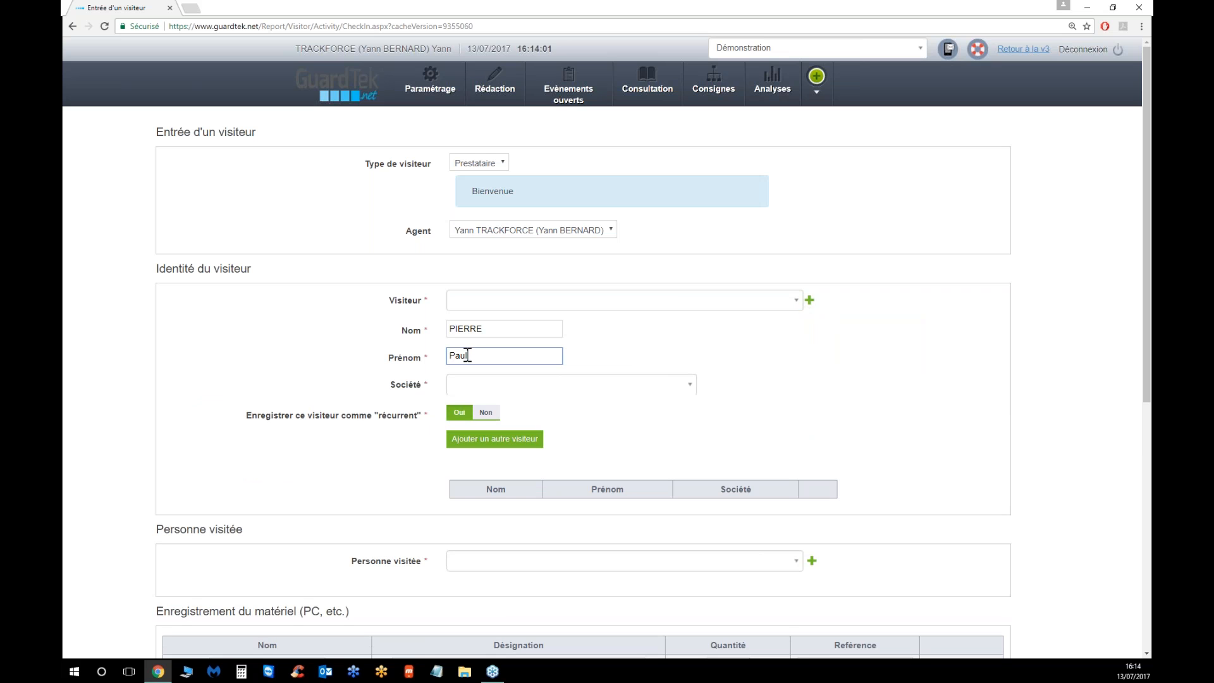
# Step: Give the visitor the new company 'DEMM' and add them to the visitors table
pyautogui.click(570, 384)
pyautogui.click(509, 437)
pyautogui.click(665, 387)
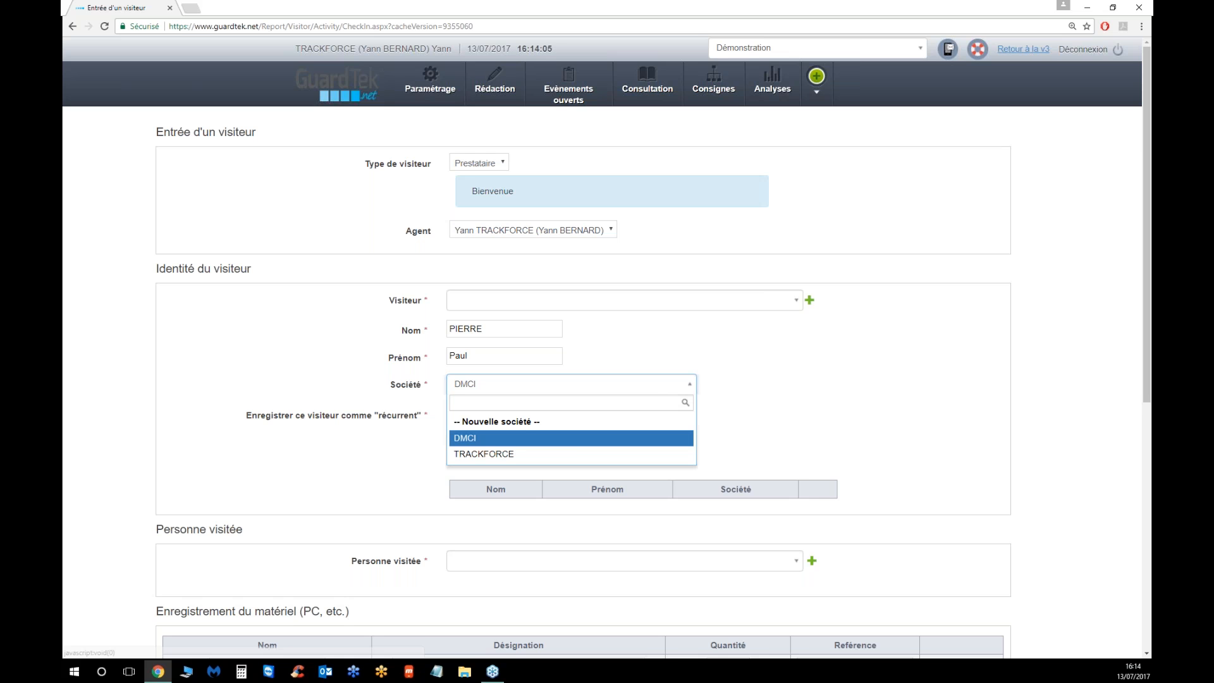
pyautogui.click(580, 428)
pyautogui.click(785, 390)
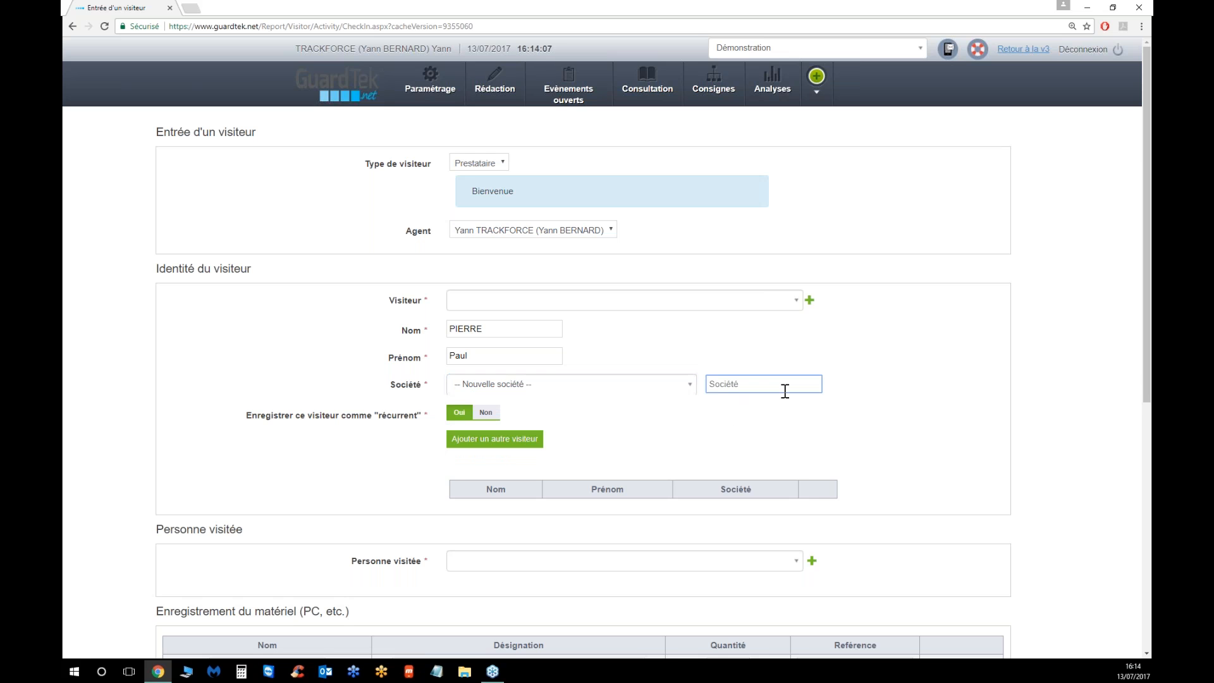
pyautogui.write('DEMM')
pyautogui.scroll(-1, 568, 428)
pyautogui.scroll(-2, 571, 435)
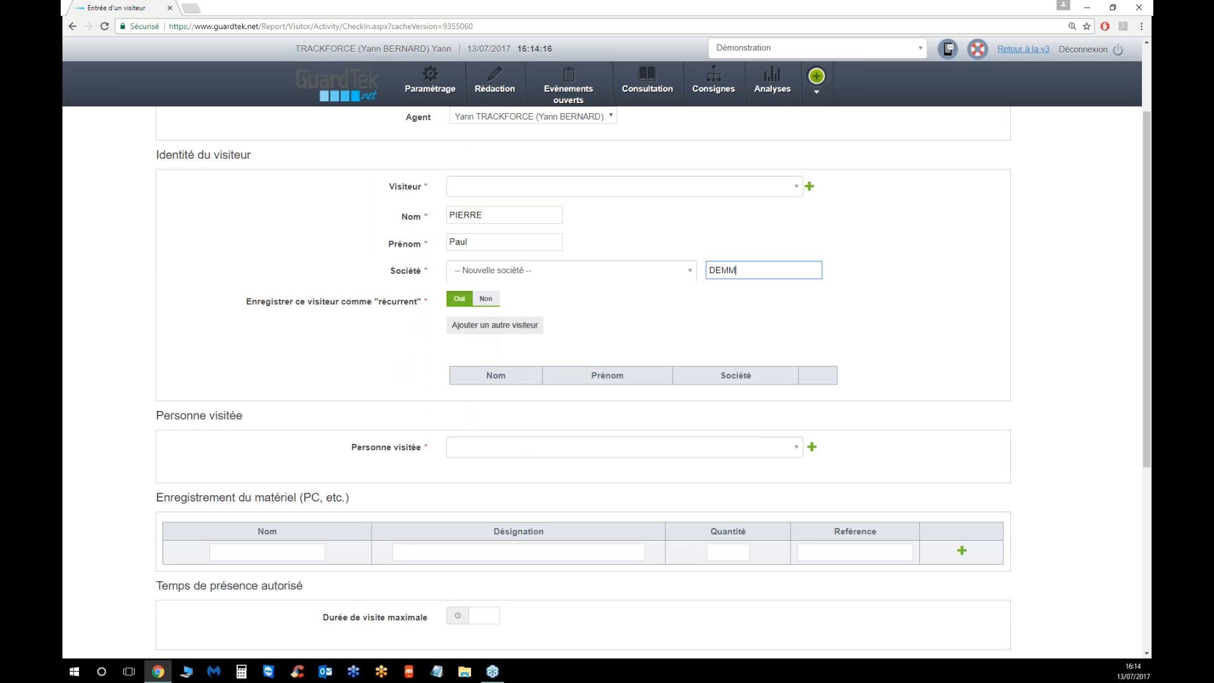
pyautogui.click(491, 332)
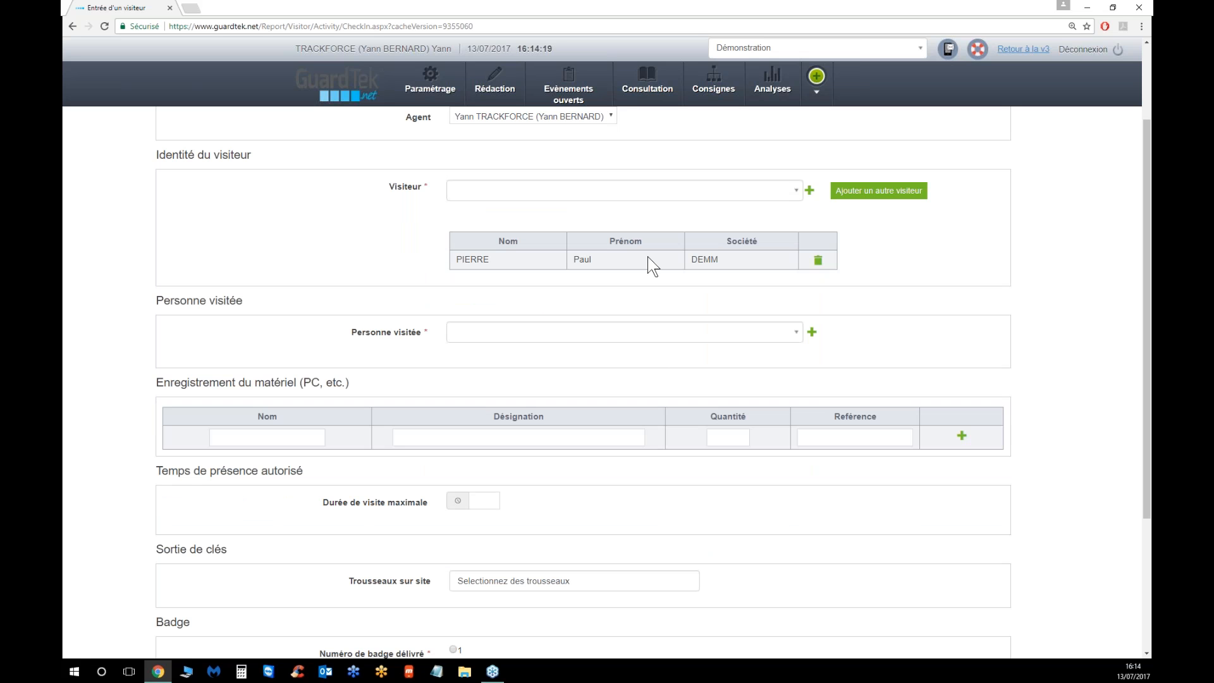
# Step: Clear the extra visitor mistakenly picked in the Visiteur dropdown
pyautogui.click(811, 192)
pyautogui.click(796, 191)
pyautogui.press('Down')
pyautogui.press('Return')
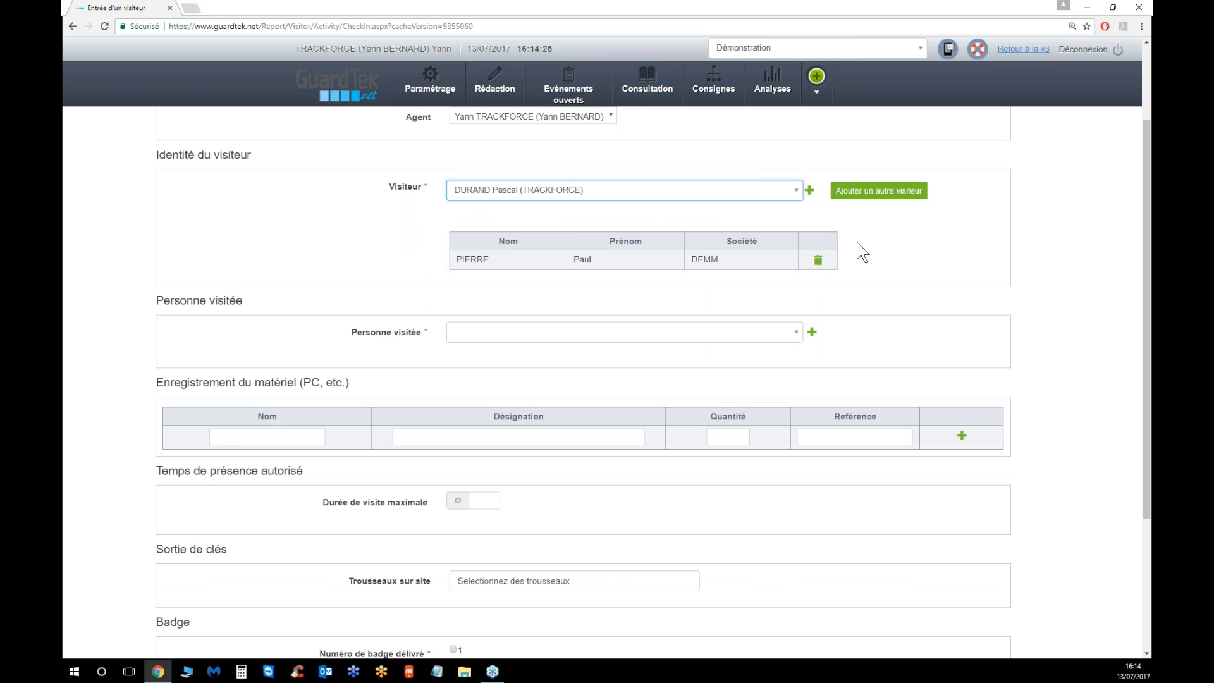
pyautogui.click(866, 192)
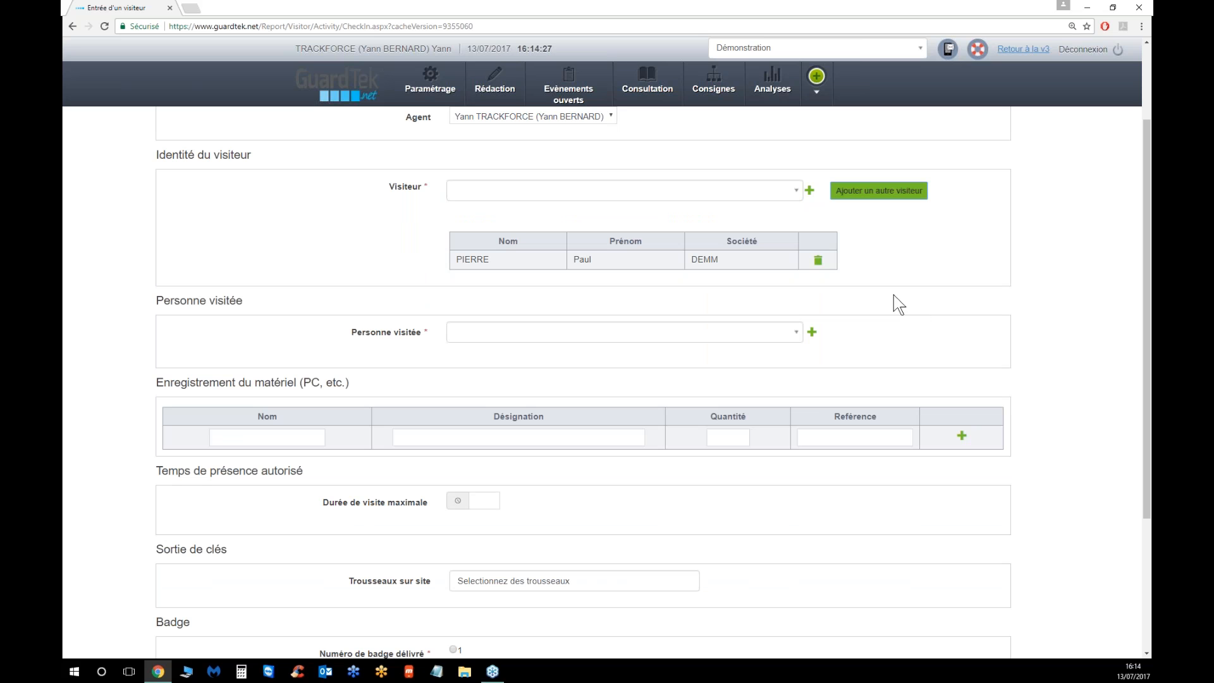
# Step: Choose the TRACKFORCE contact as the person visited
pyautogui.scroll(-1, 884, 254)
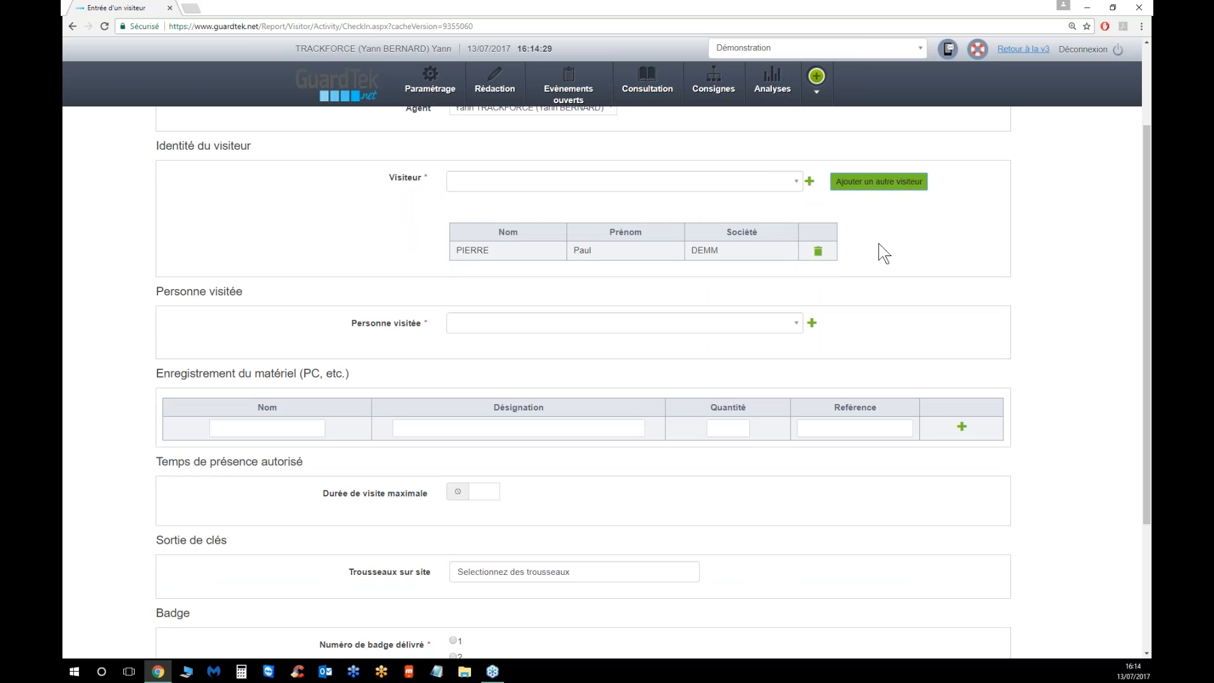
pyautogui.scroll(-2, 883, 254)
pyautogui.click(787, 220)
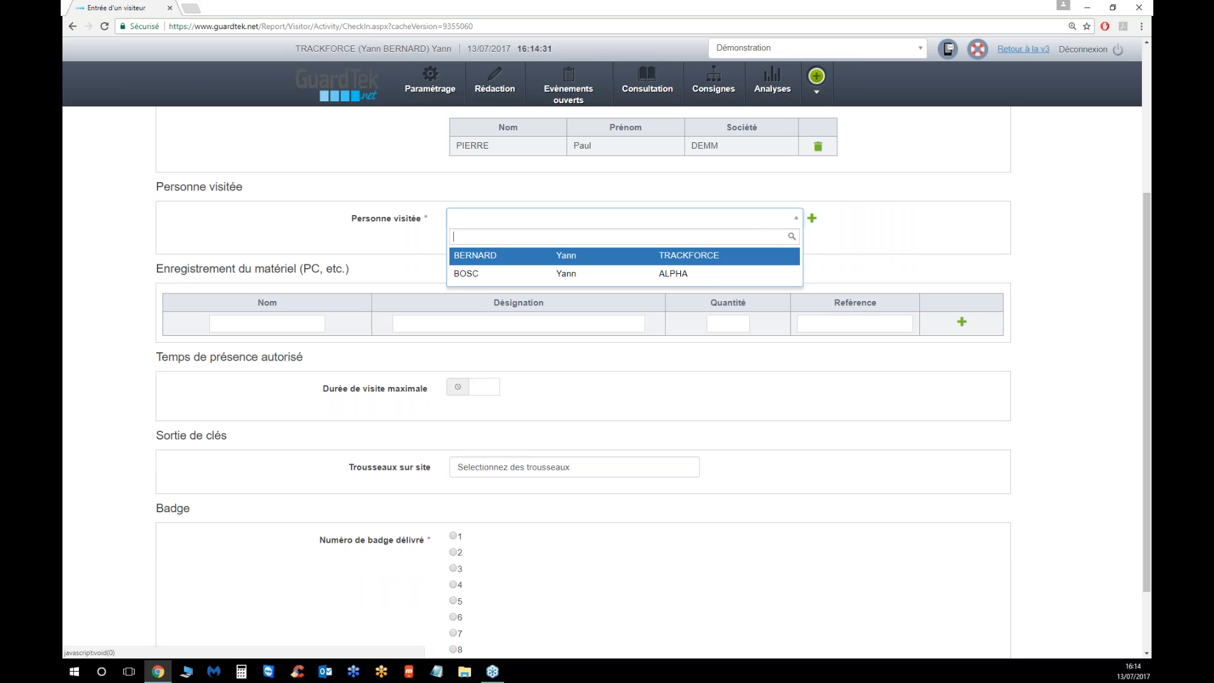
pyautogui.click(866, 238)
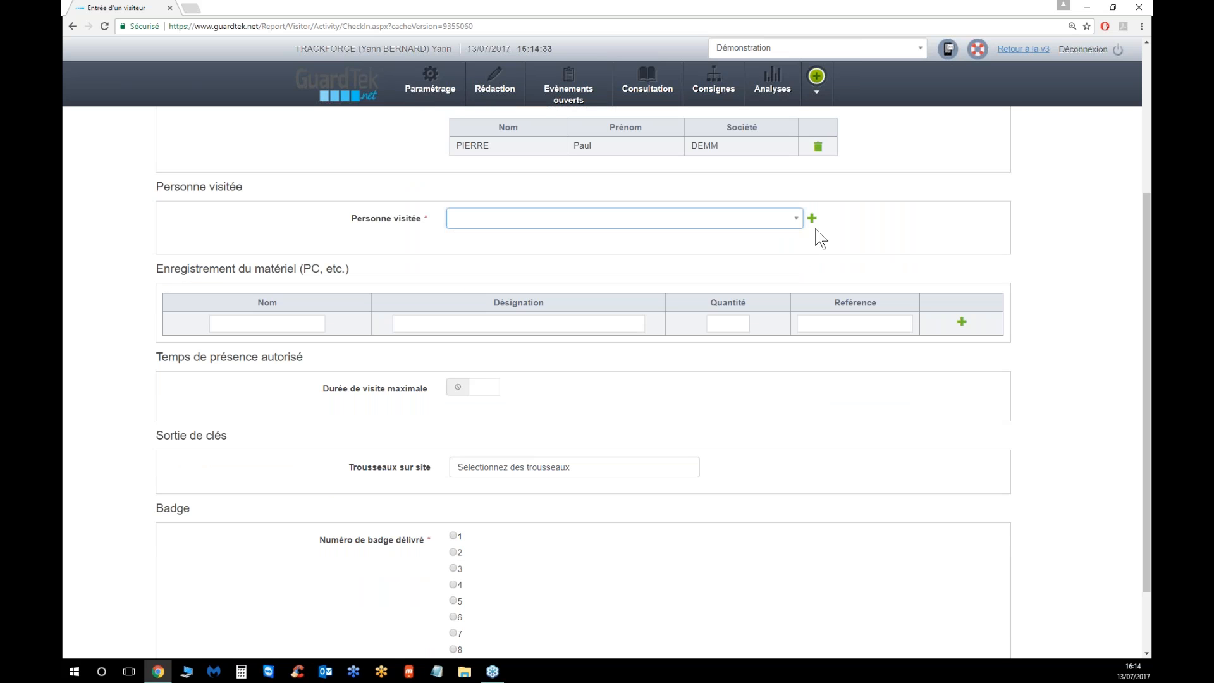
pyautogui.click(812, 222)
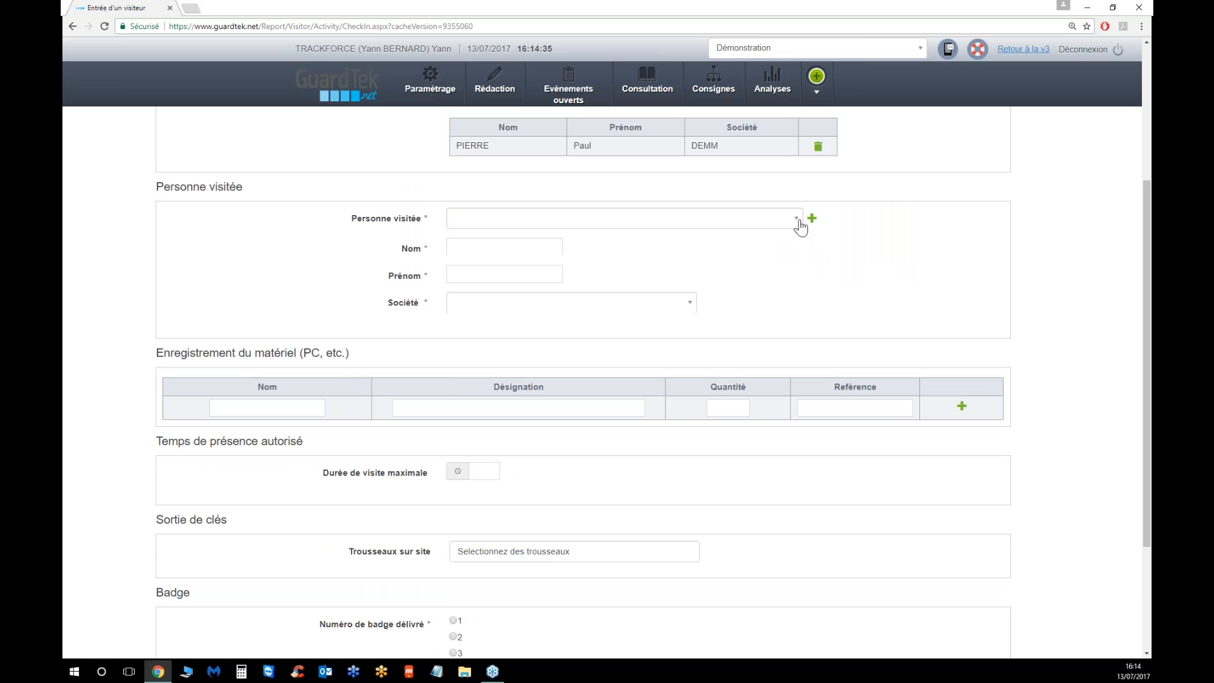
pyautogui.click(798, 223)
pyautogui.click(592, 256)
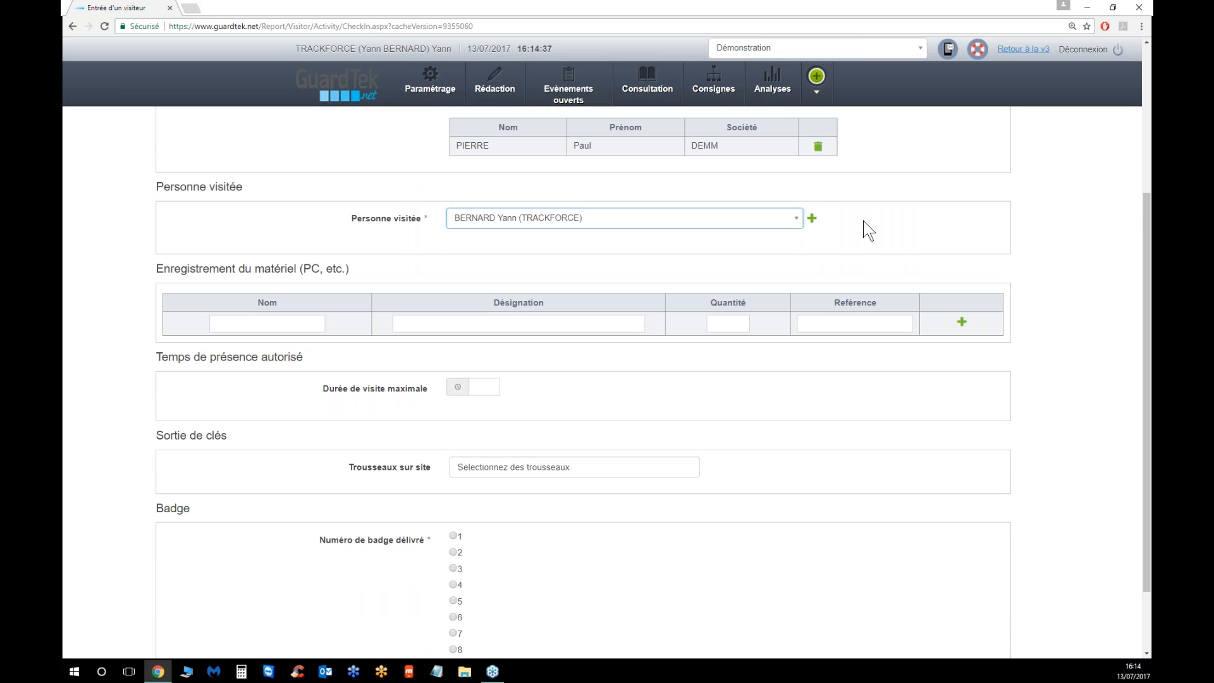
# Step: Register equipment PC 'Yoga', quantity 1, reference 123456789
pyautogui.scroll(-1, 865, 228)
pyautogui.scroll(-1, 868, 231)
pyautogui.click(256, 270)
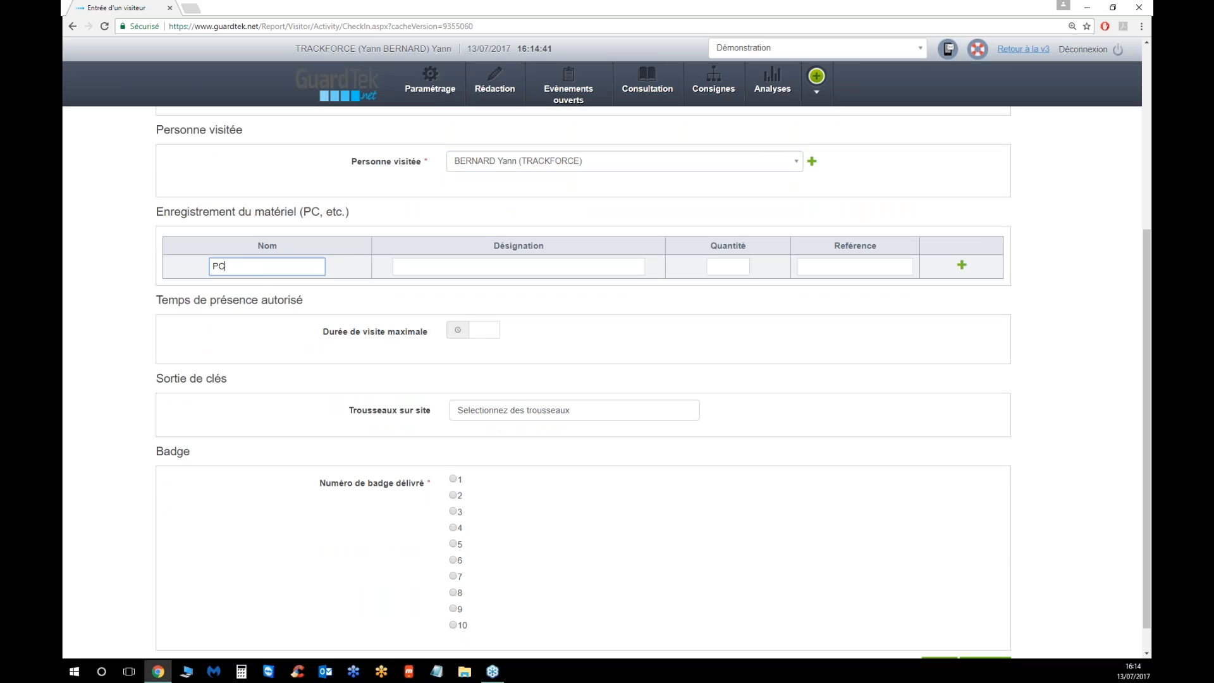
pyautogui.write('PC')
pyautogui.click(415, 265)
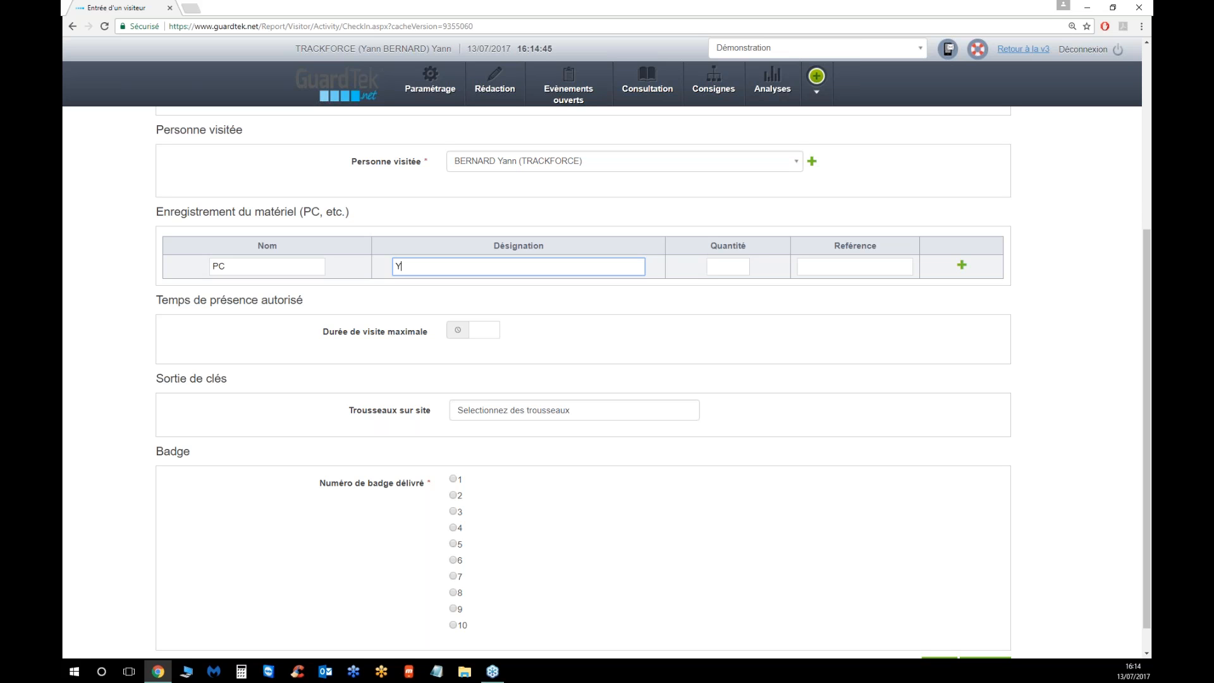
pyautogui.click(727, 262)
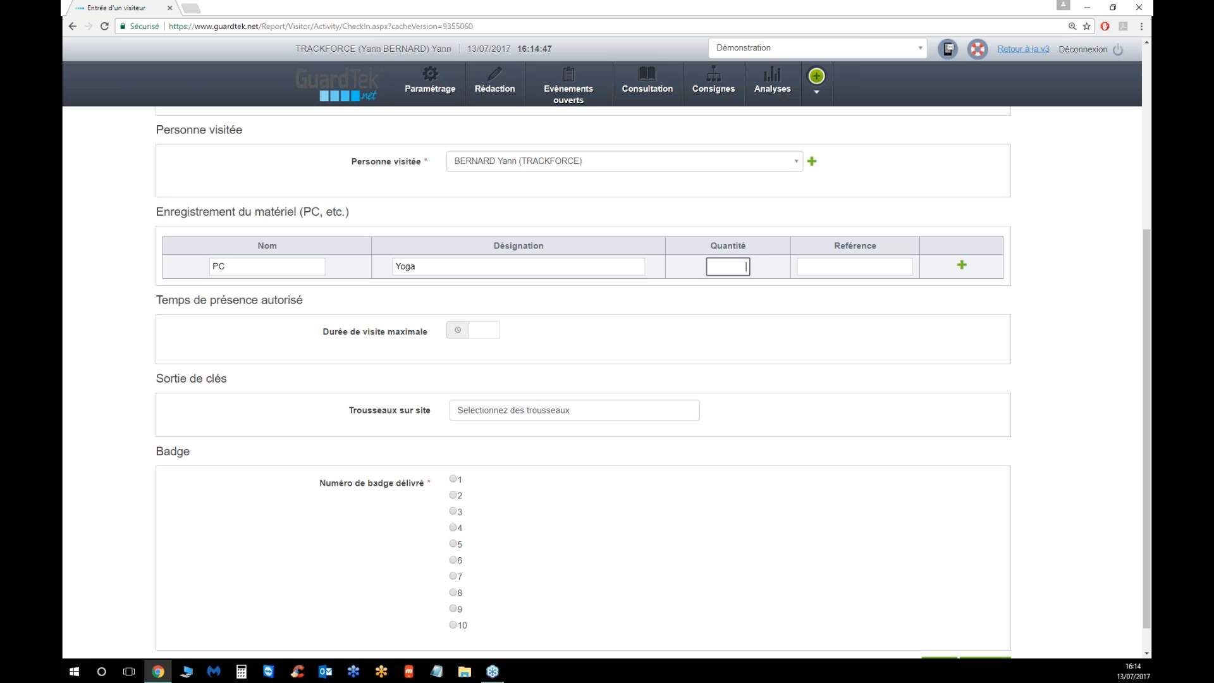
pyautogui.click(837, 269)
pyautogui.write('123456789')
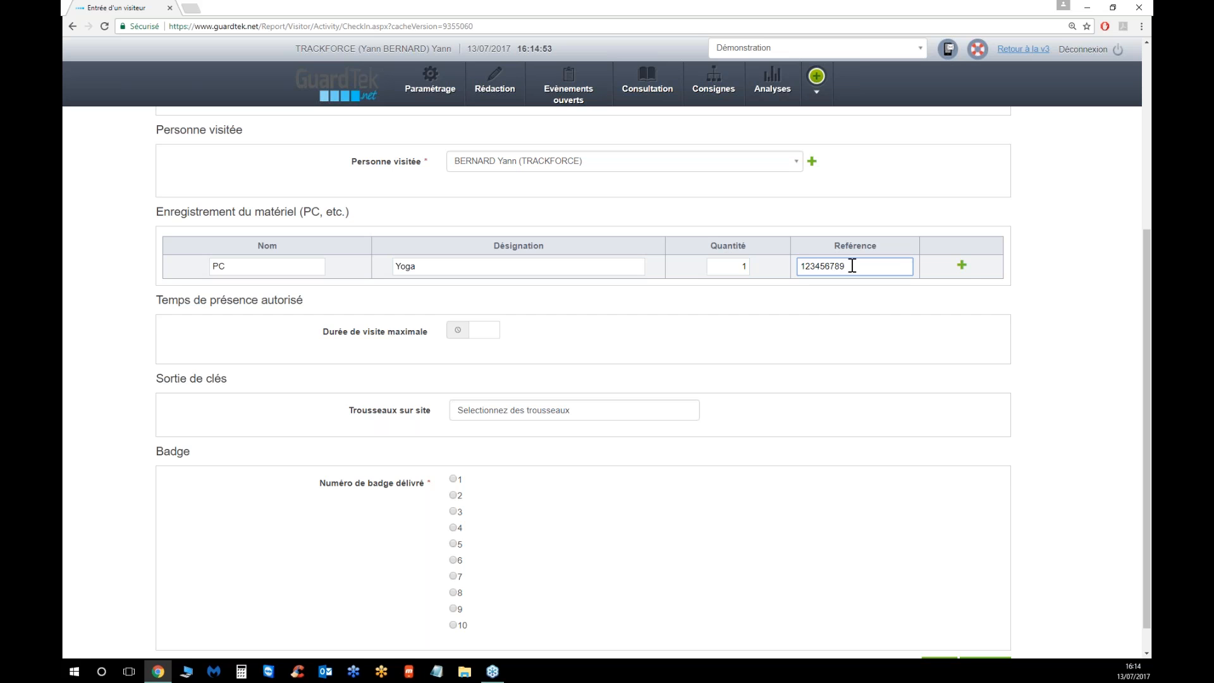
pyautogui.click(962, 265)
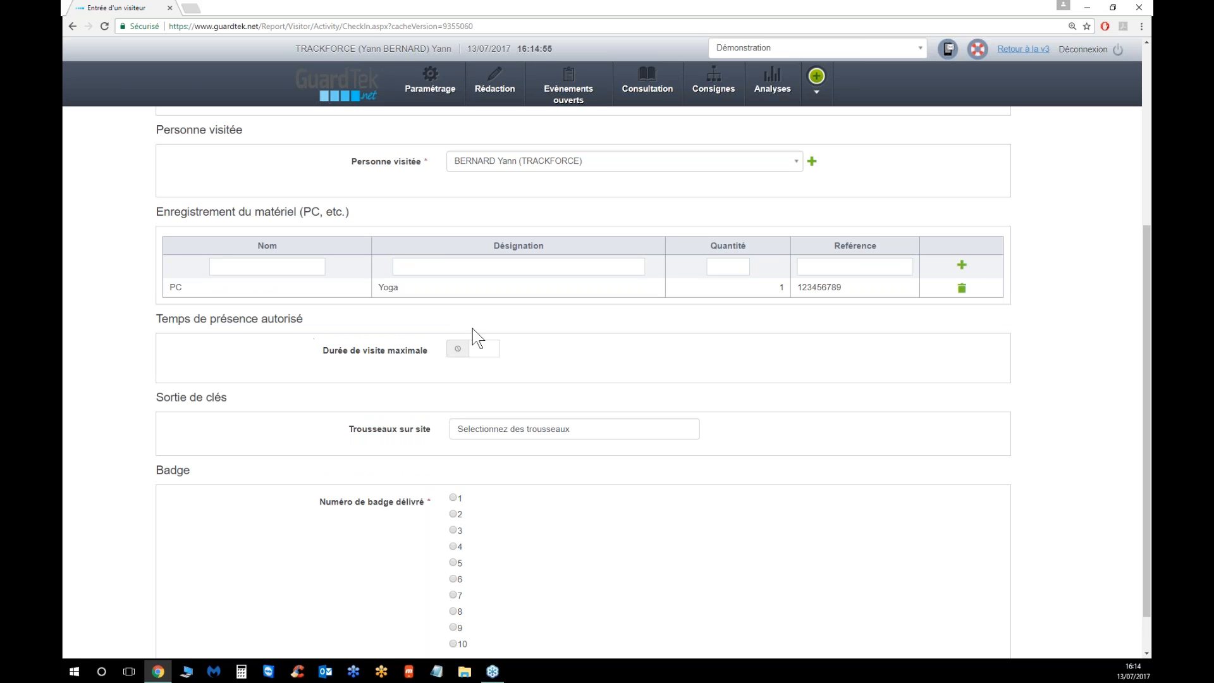
pyautogui.scroll(-1, 488, 327)
# Step: Save the entry with a 02:00 maximum stay, the Trousseau général key ring and badge 3
pyautogui.click(484, 299)
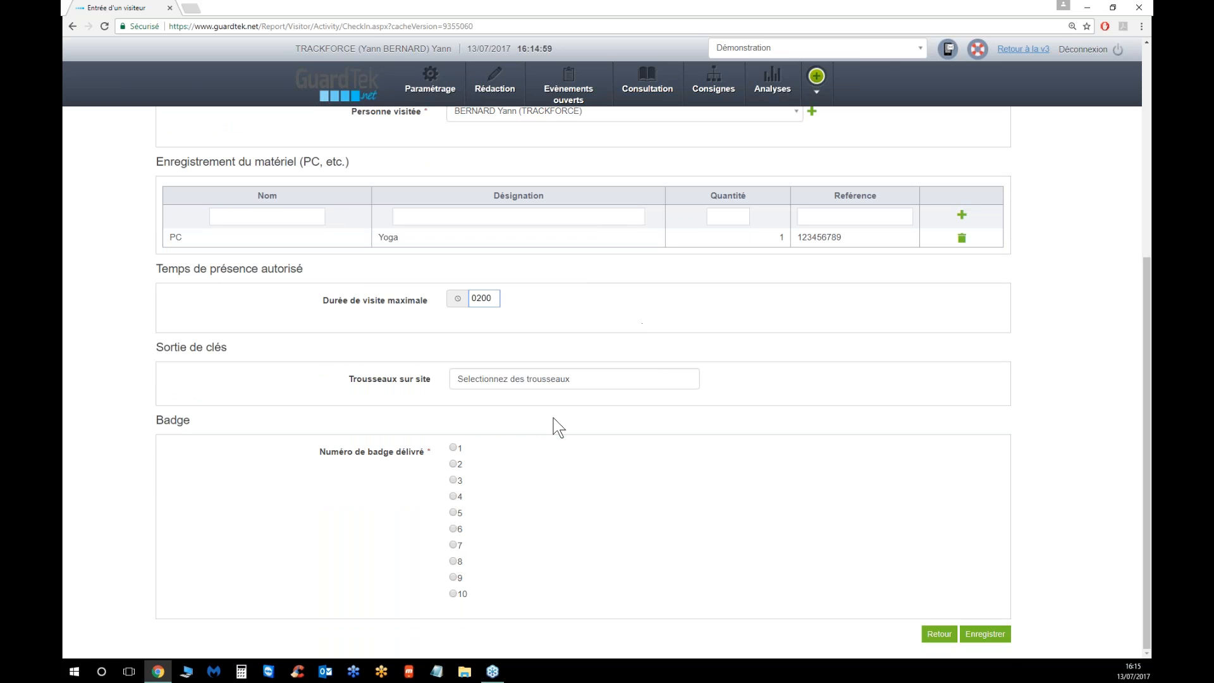
pyautogui.click(575, 297)
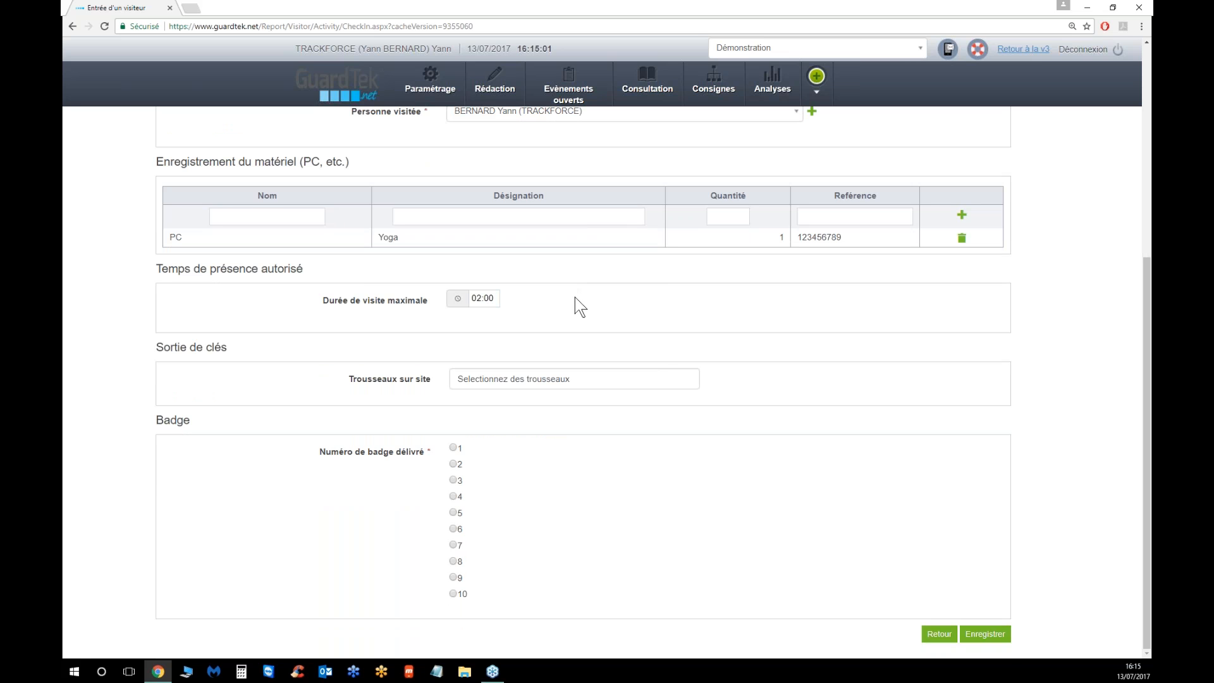
pyautogui.click(499, 379)
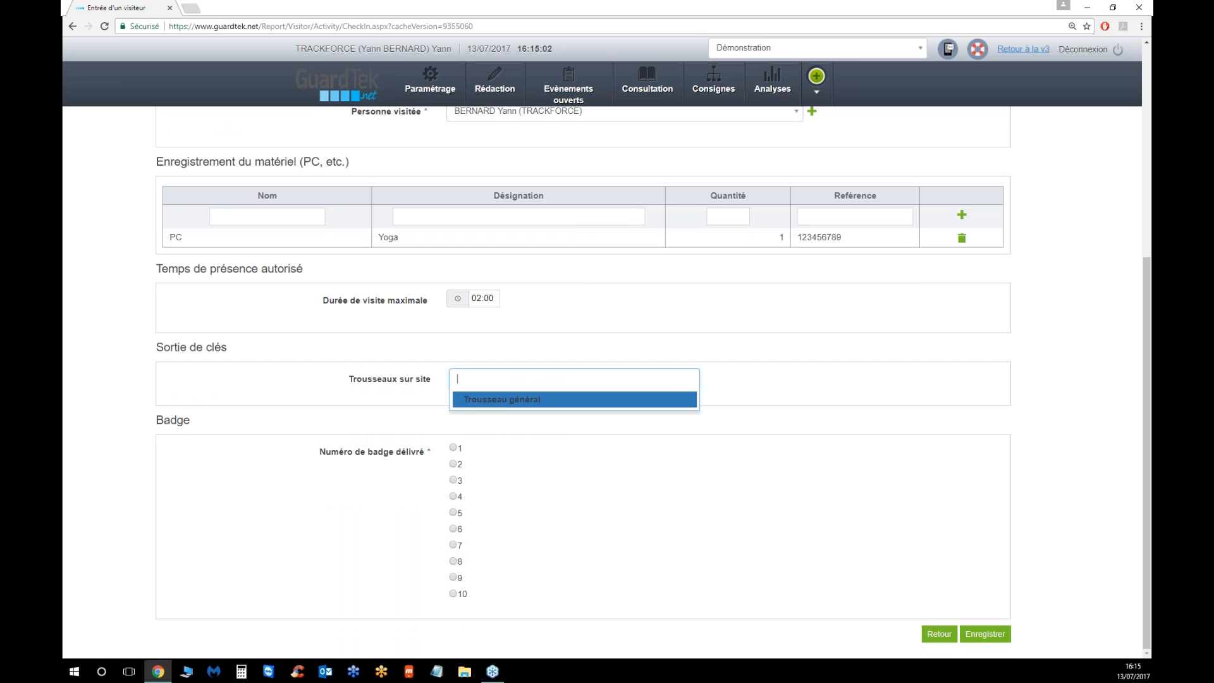
pyautogui.click(496, 401)
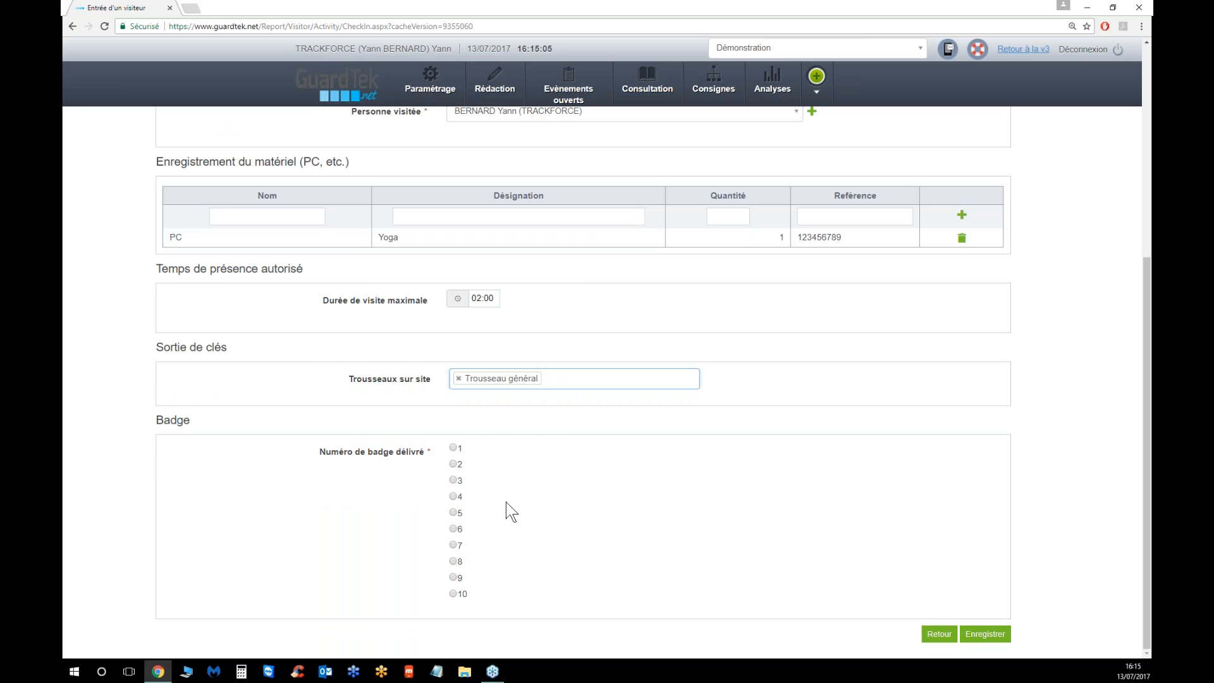
pyautogui.click(454, 481)
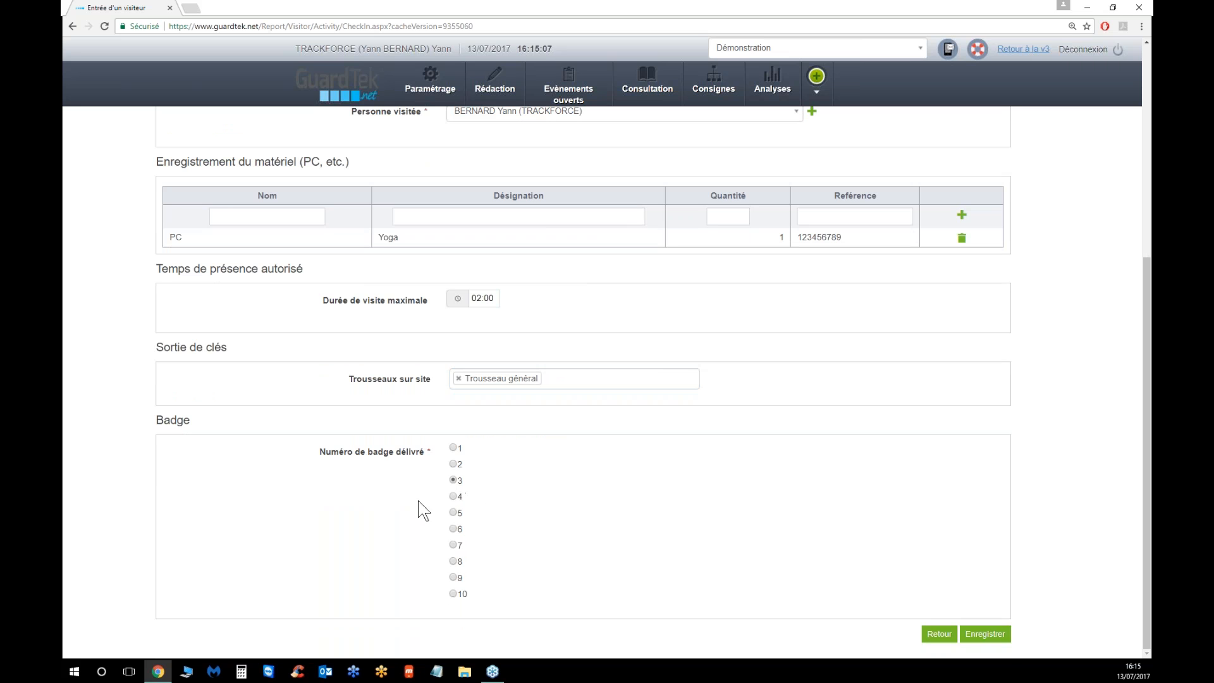
pyautogui.click(992, 634)
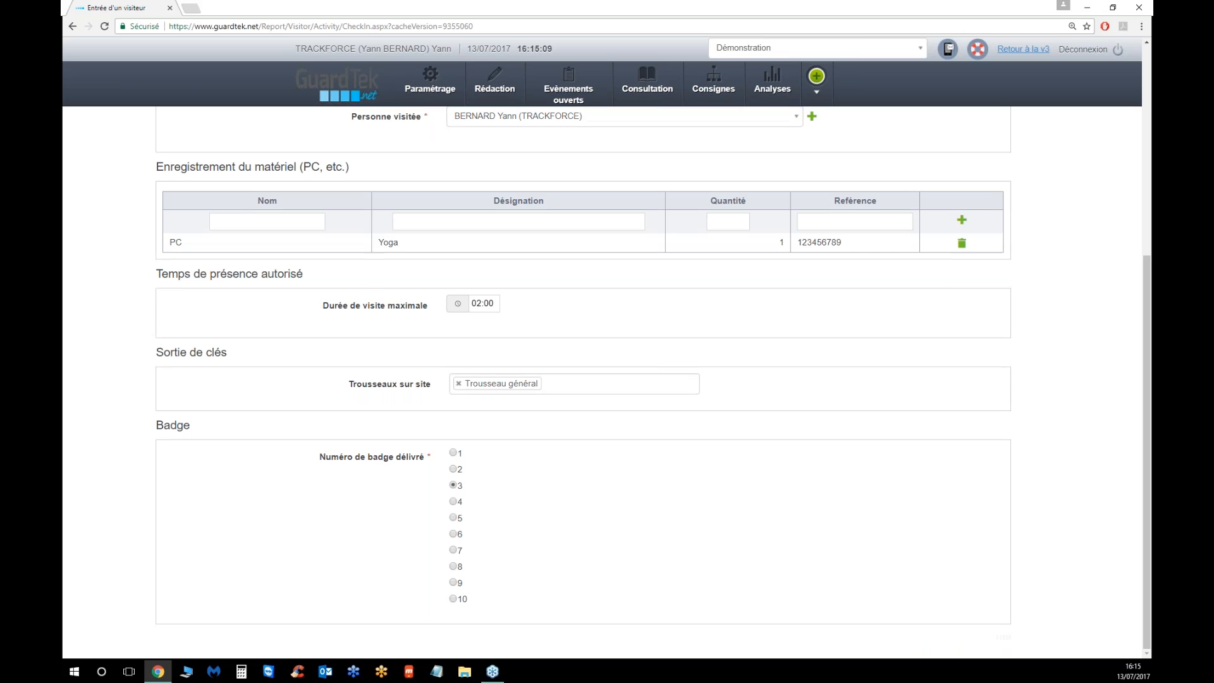
pyautogui.scroll(5, 840, 548)
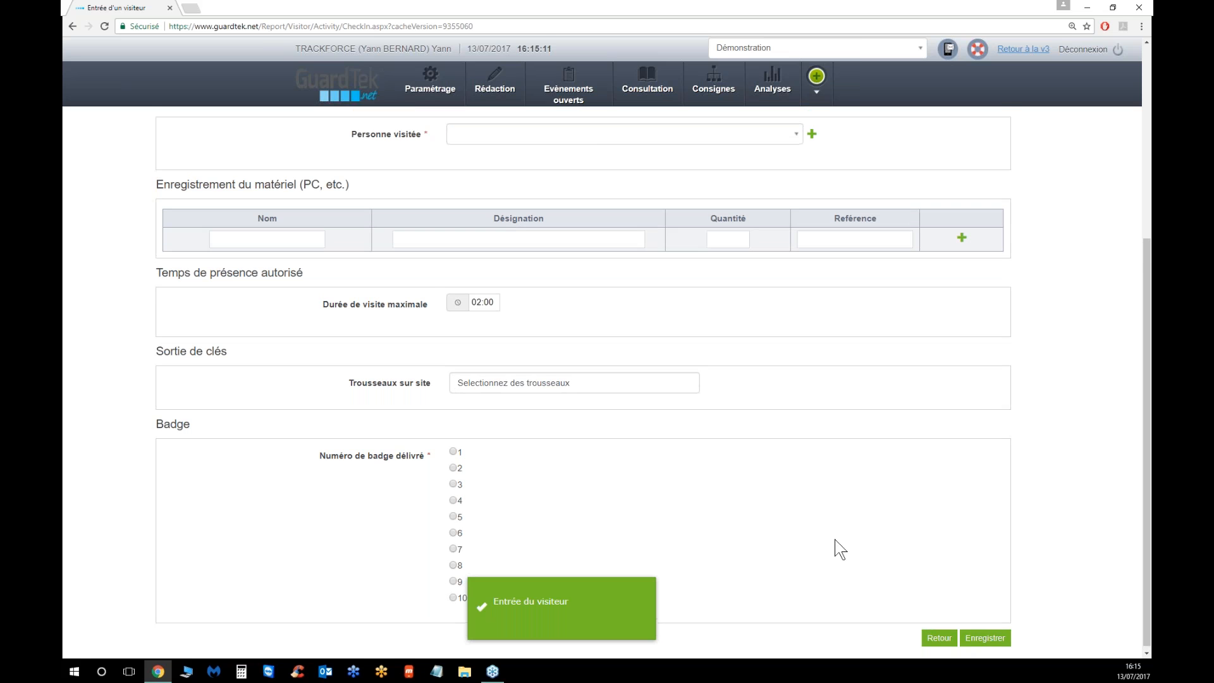
# Step: Find the DEMM visitor in Visiteurs présents by name and record their checkout
pyautogui.moveTo(646, 92)
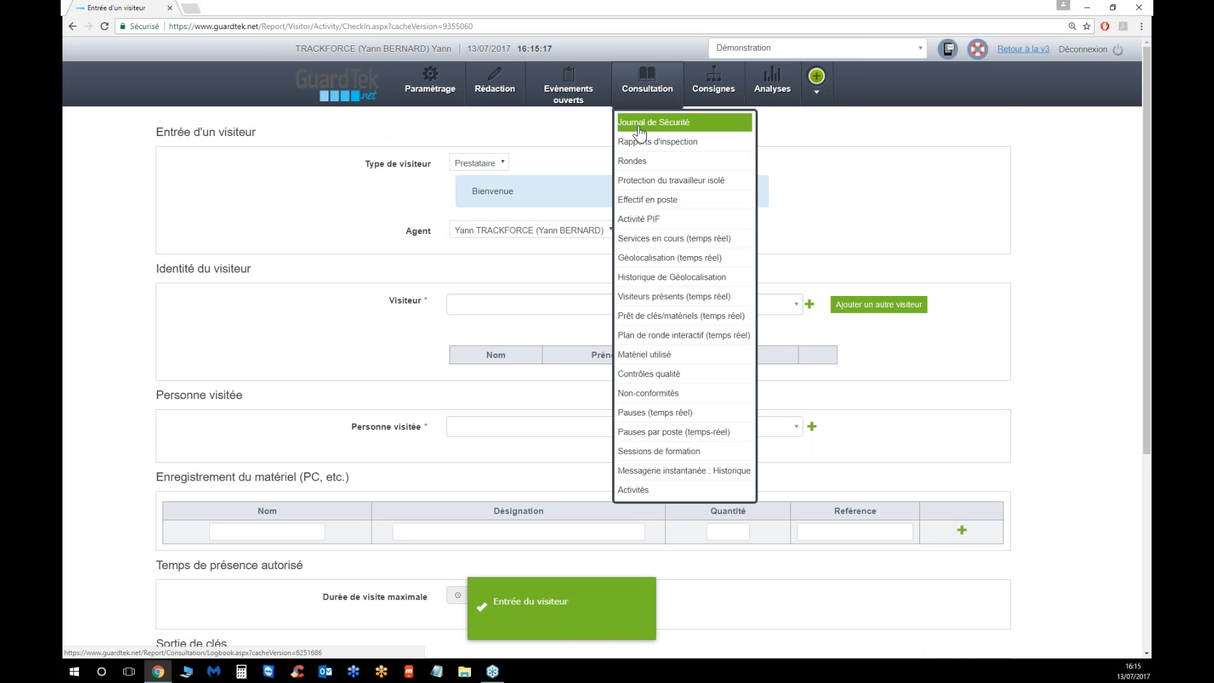
pyautogui.moveTo(494, 95)
pyautogui.click(504, 143)
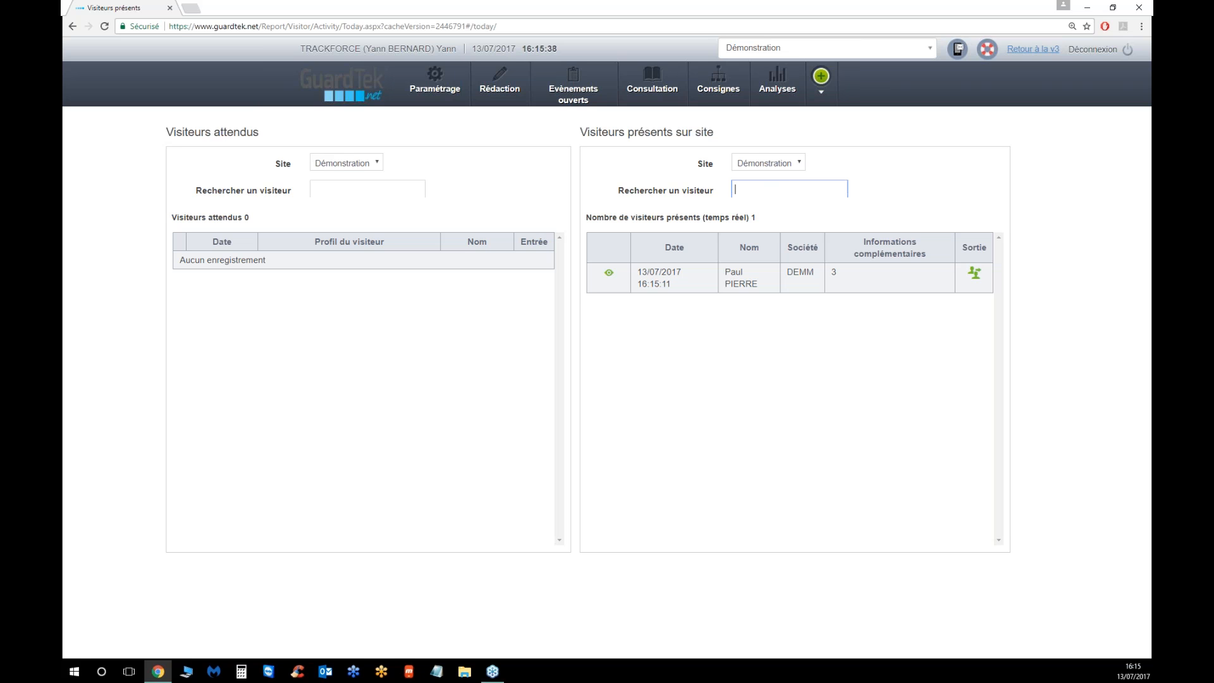
pyautogui.write('3')
pyautogui.press('BackSpace')
pyautogui.write('paul')
pyautogui.click(975, 274)
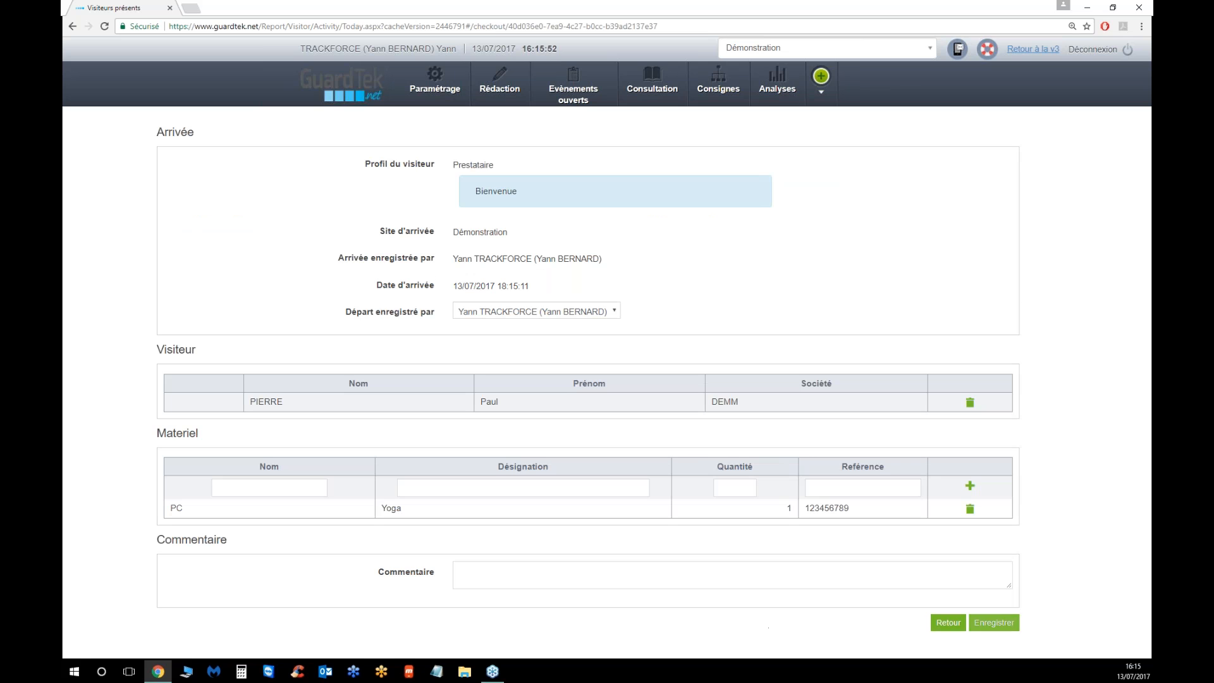
pyautogui.click(995, 623)
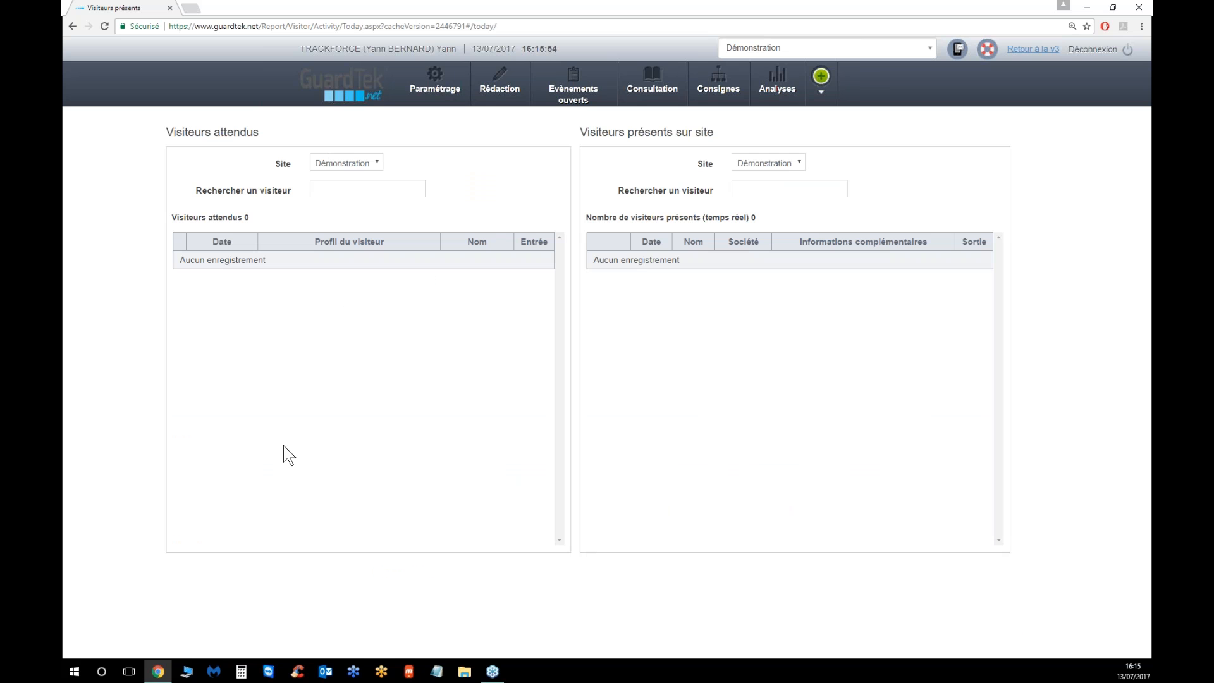